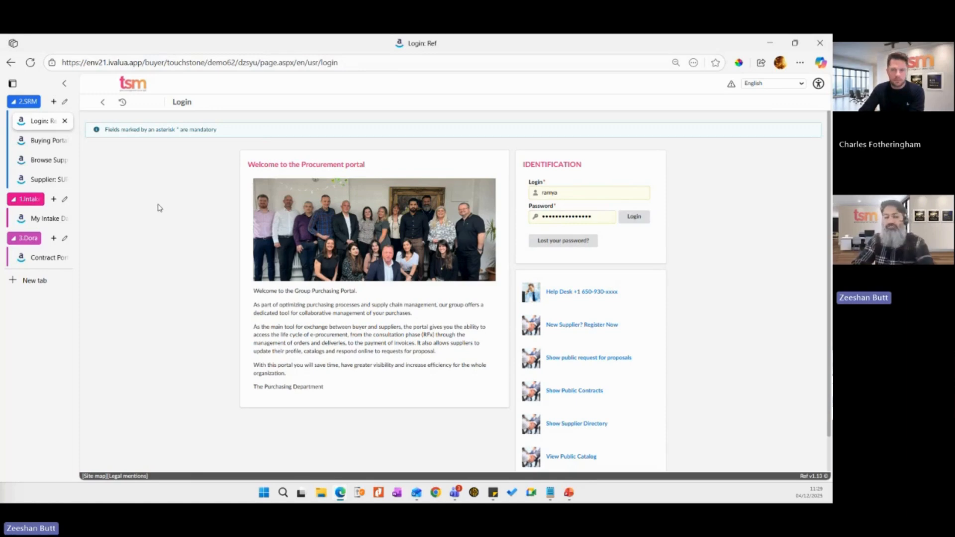
# Step: Open the Buying Portal and examine the supplier bubbles in the Performance vs Risk by Supplier Spend chart, including Bolloré Logistics and Blue Fountain Media
pyautogui.hotkey('ctrl', 'Tab')
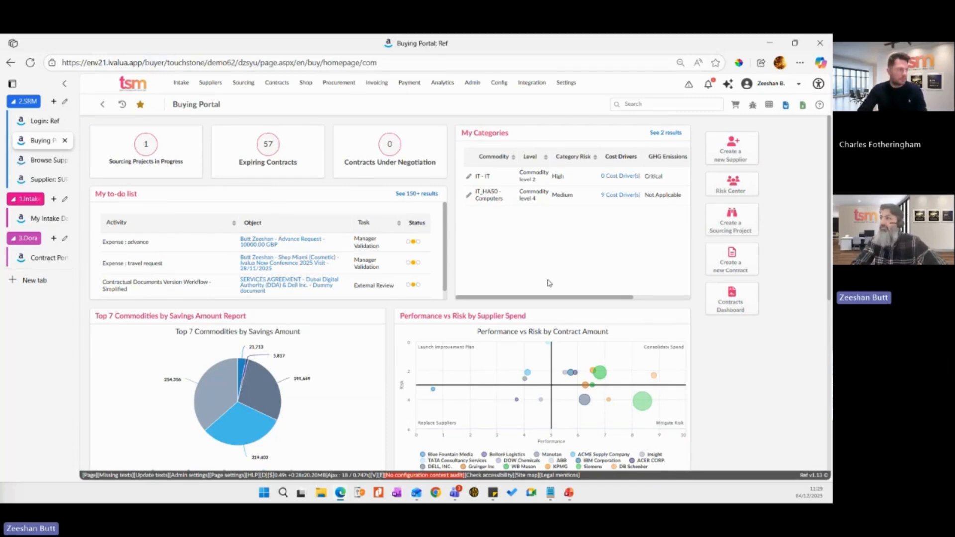
pyautogui.scroll(-1, 642, 308)
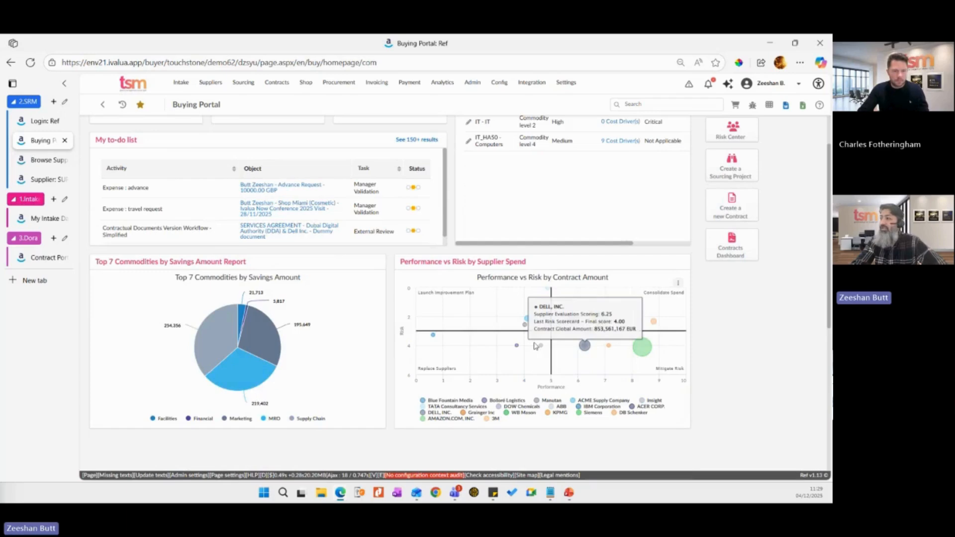
pyautogui.moveTo(525, 325)
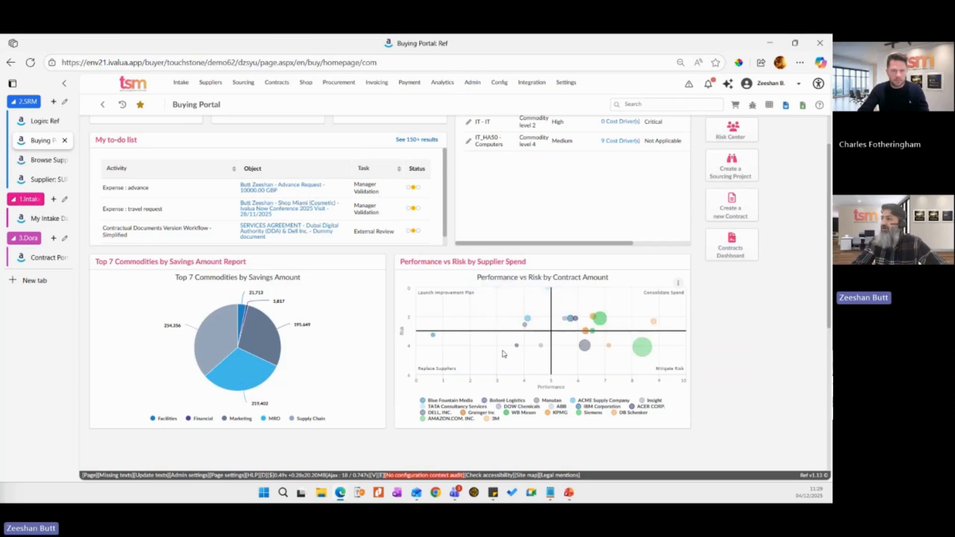
pyautogui.moveTo(517, 346)
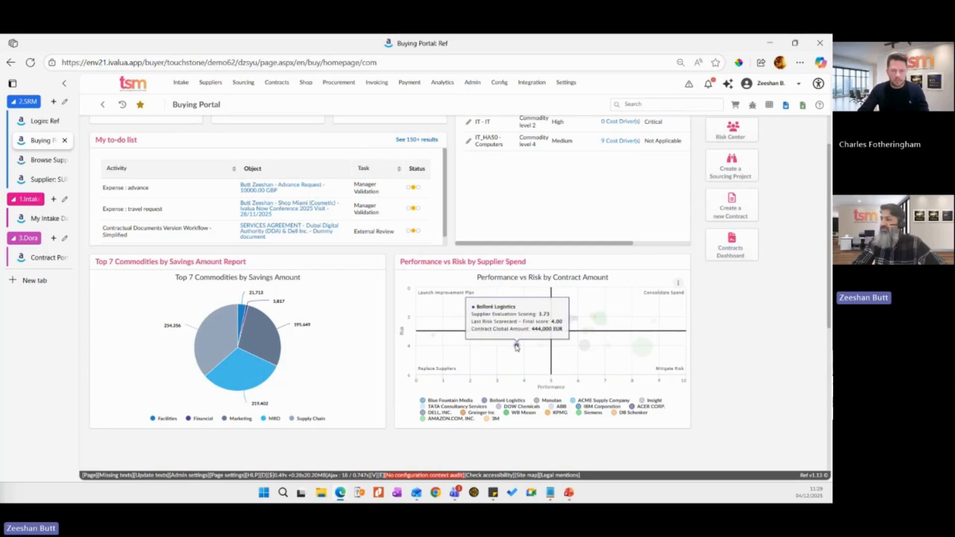
pyautogui.moveTo(433, 336)
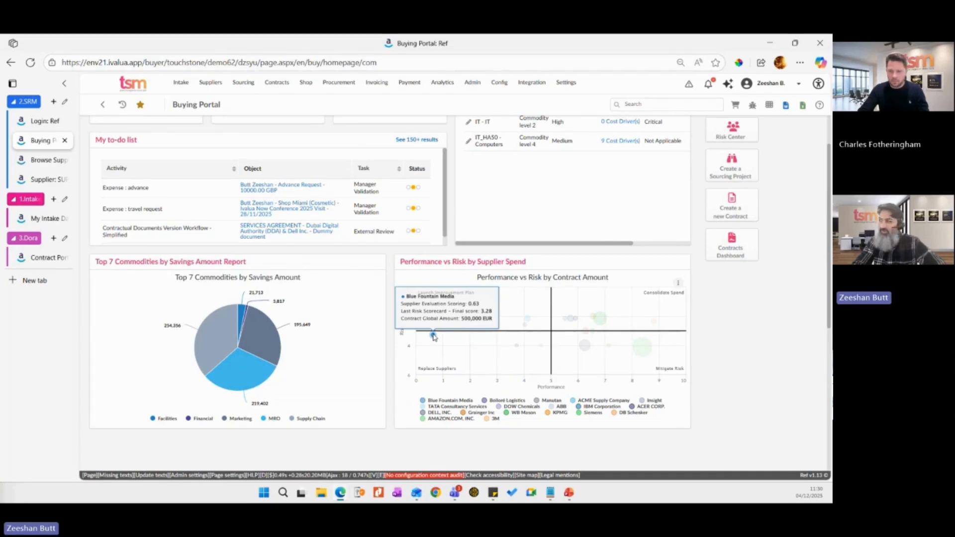
pyautogui.moveTo(445, 370)
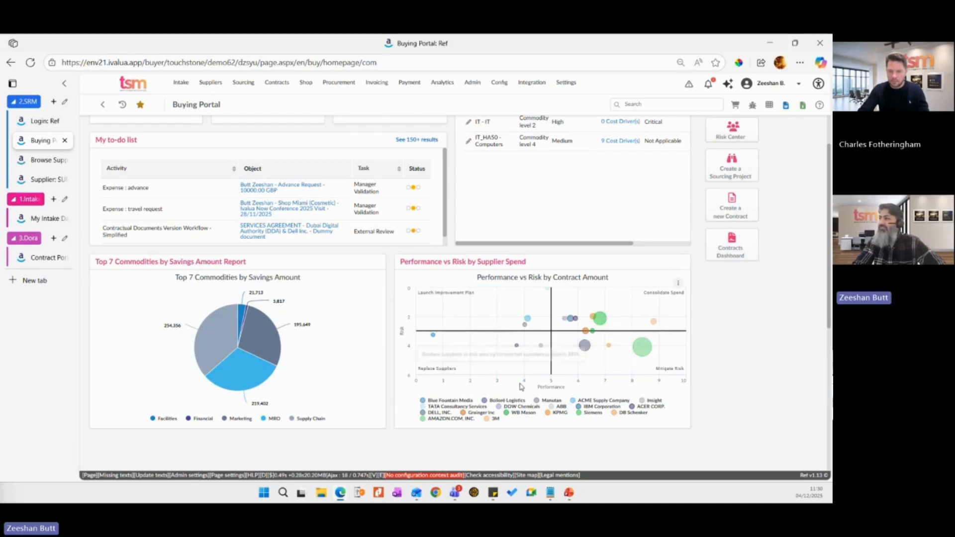
# Step: Bring up the actions available for the DELL, INC. bubble in the performance-risk chart, and dismiss them
pyautogui.click(584, 345)
pyautogui.moveTo(597, 382)
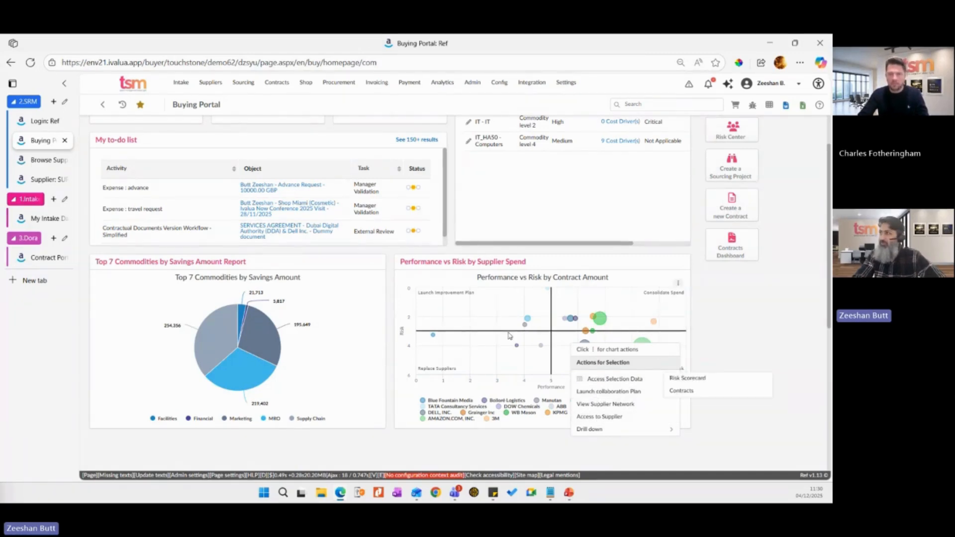
pyautogui.click(345, 257)
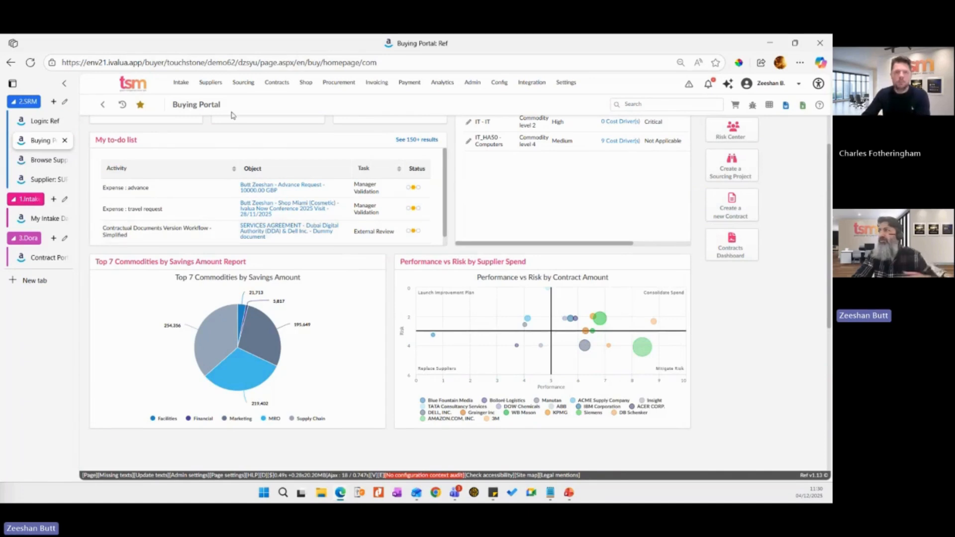
# Step: Browse the supplier list and inspect the risk level breakdowns of 3M and ABB, plus ABB's performance and ESG breakdowns
pyautogui.click(219, 101)
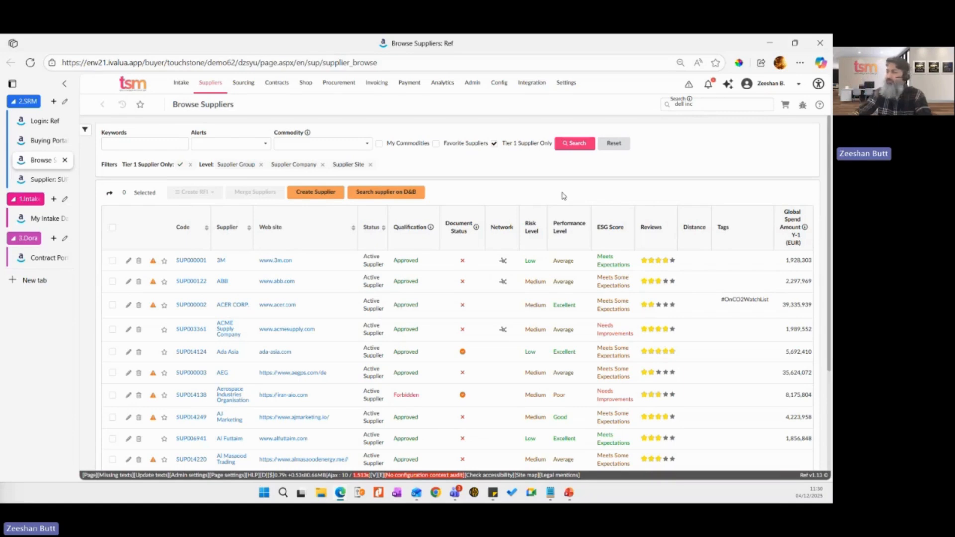
pyautogui.moveTo(531, 263)
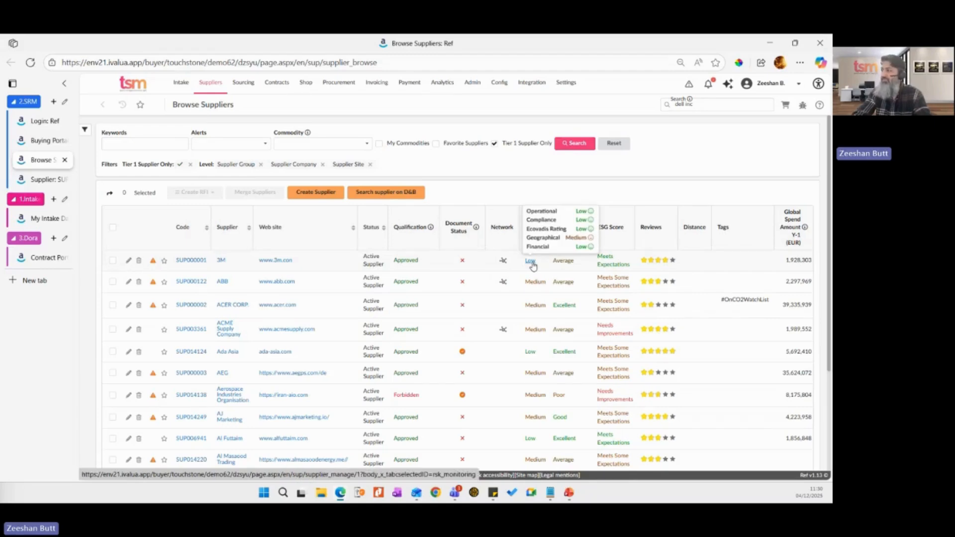
pyautogui.moveTo(535, 282)
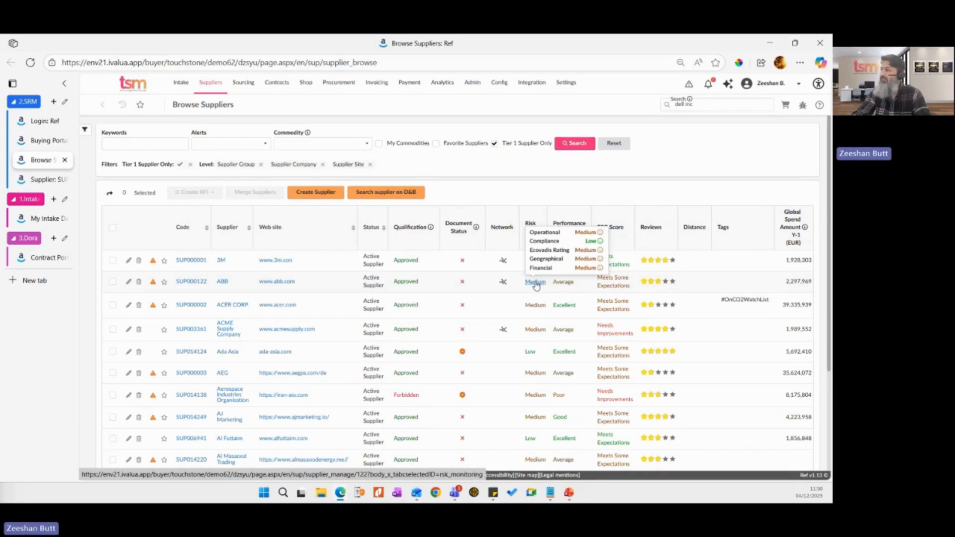
pyautogui.moveTo(564, 287)
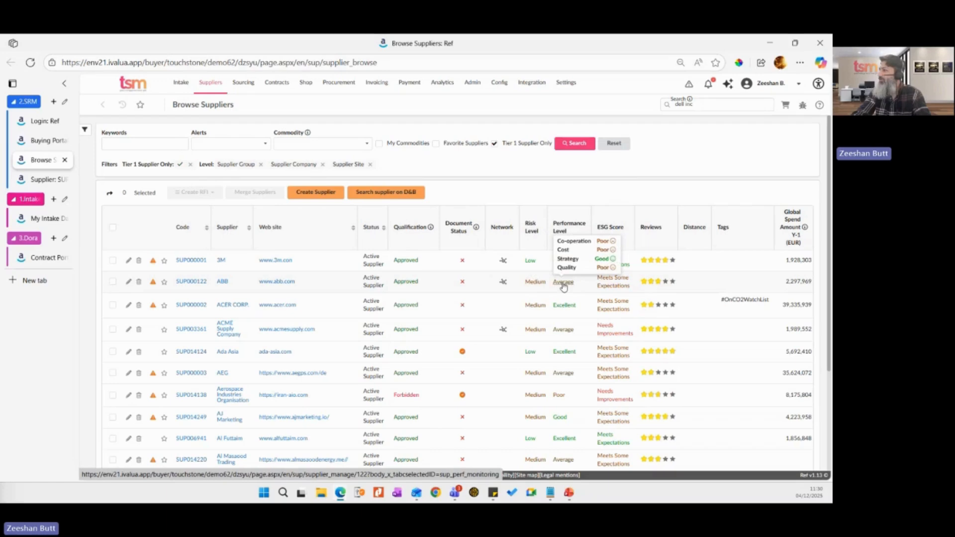
pyautogui.moveTo(614, 288)
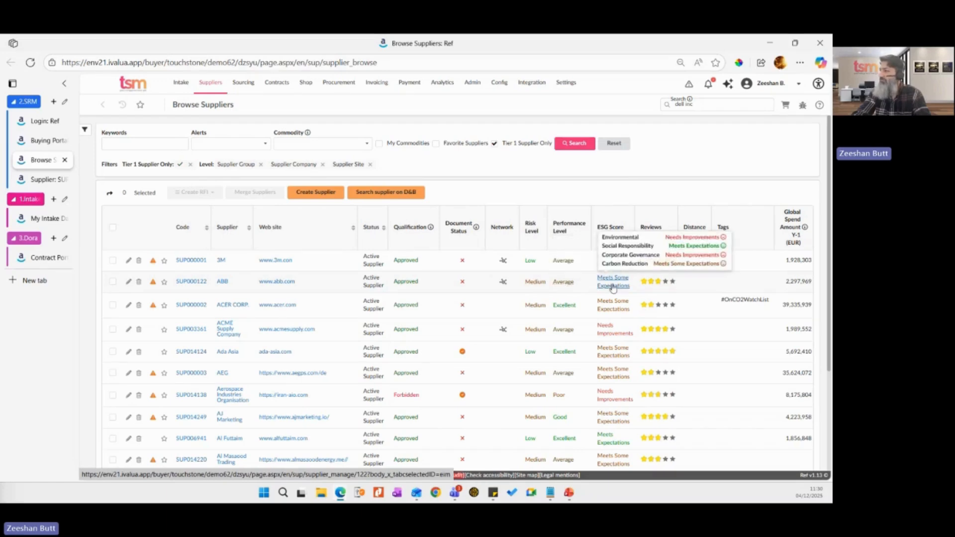
# Step: Open the DELL, INC. (UNITED STATES) supplier record in a new tab from the "dell inc" search suggestions
pyautogui.click(724, 104)
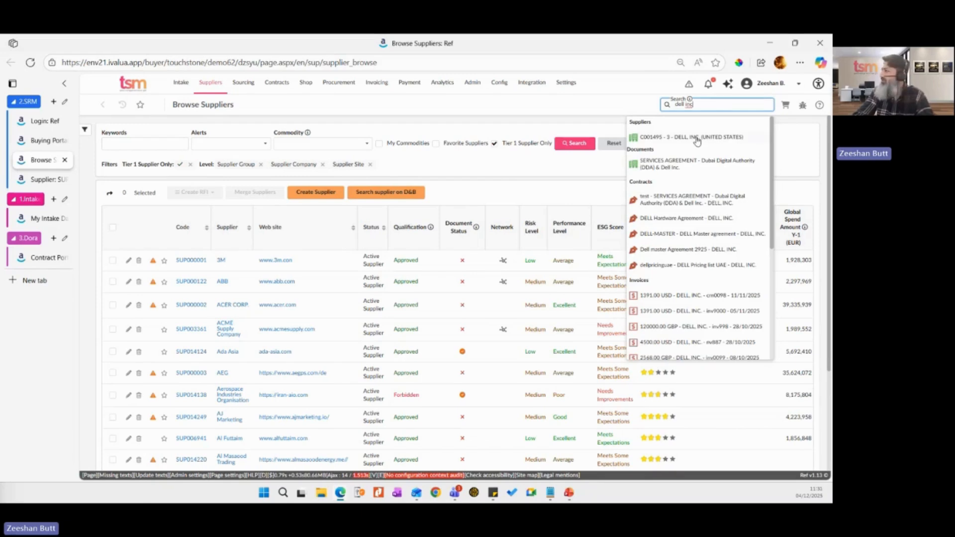
pyautogui.rightClick(689, 140)
pyautogui.click(710, 149)
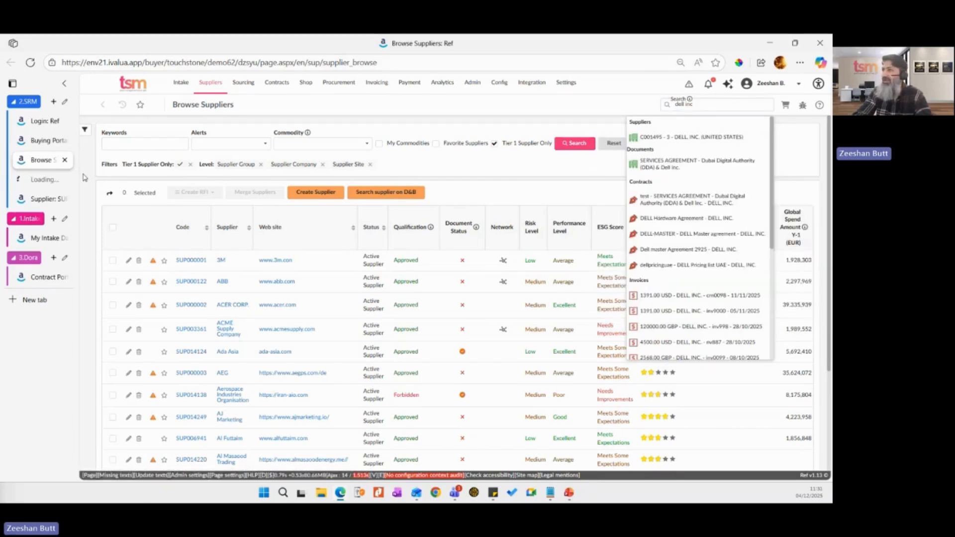
pyautogui.click(40, 179)
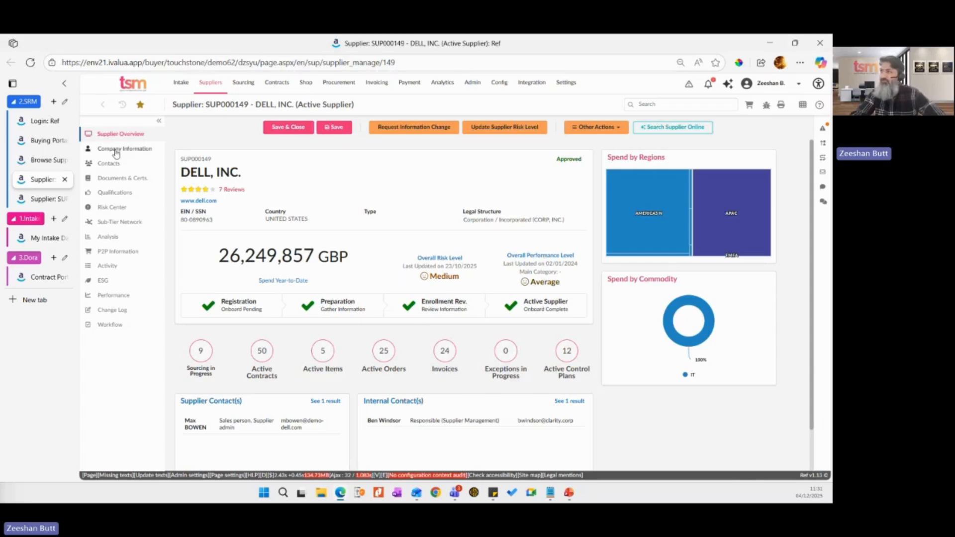
# Step: Review Dell's documents and certificates, checking the validity of the legal documents and looking through the climate change documents
pyautogui.click(119, 180)
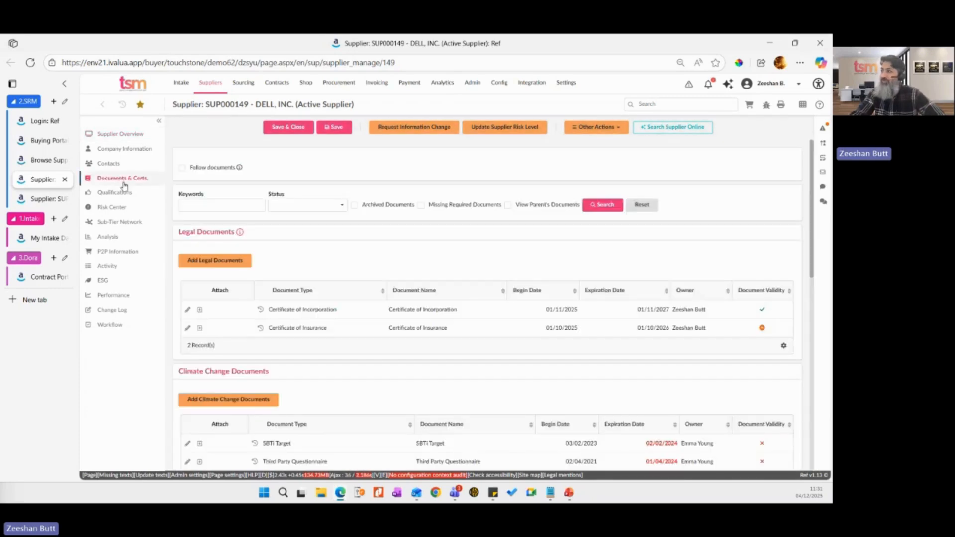
pyautogui.scroll(-1, 506, 256)
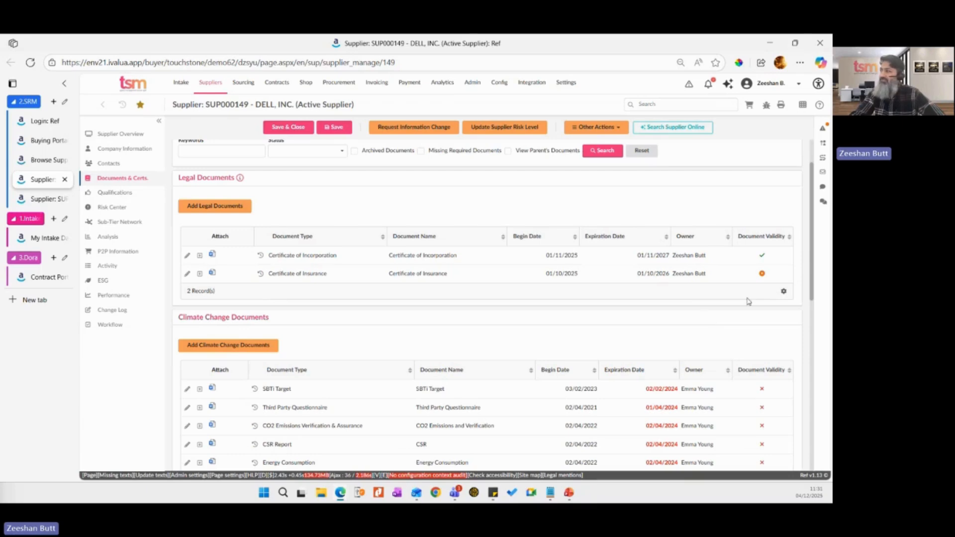
pyautogui.moveTo(763, 275)
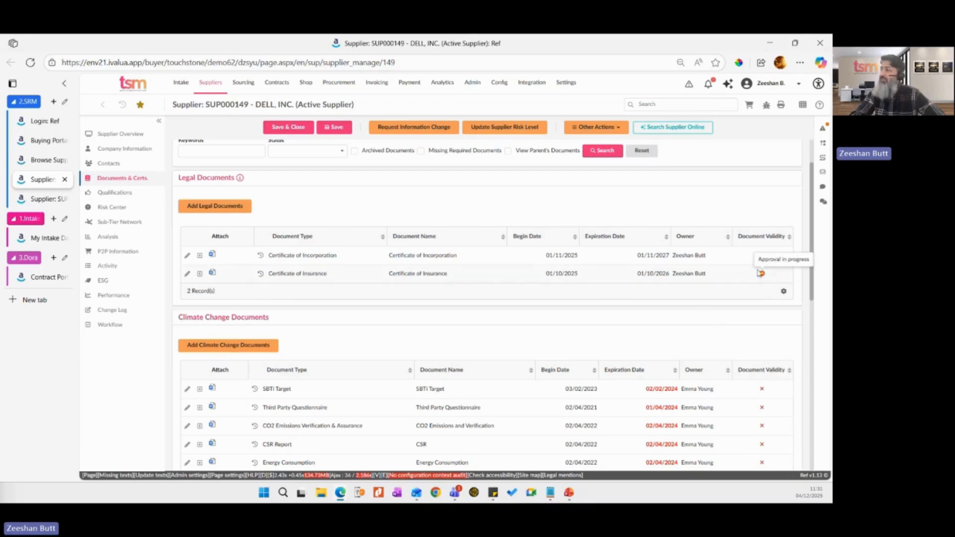
pyautogui.moveTo(762, 257)
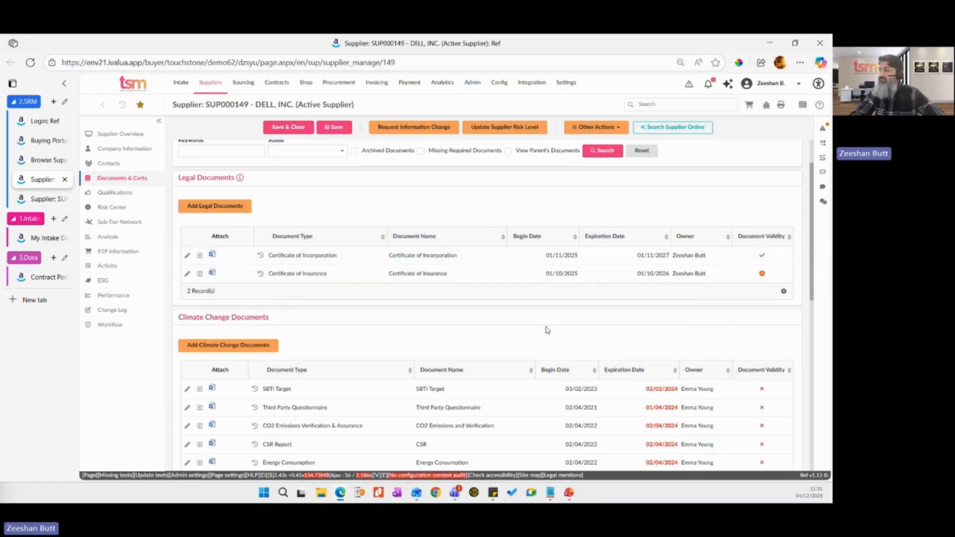
pyautogui.scroll(-1, 547, 330)
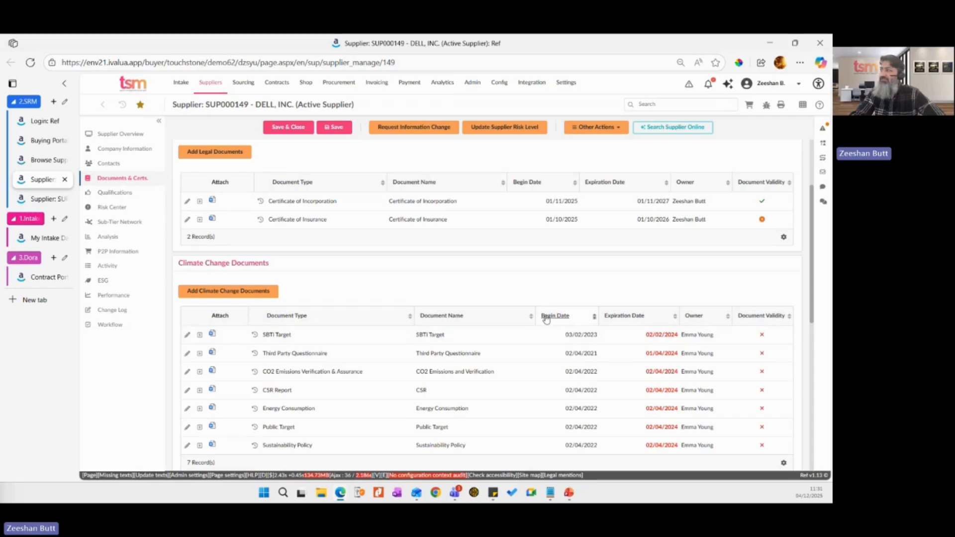
pyautogui.scroll(2, 497, 269)
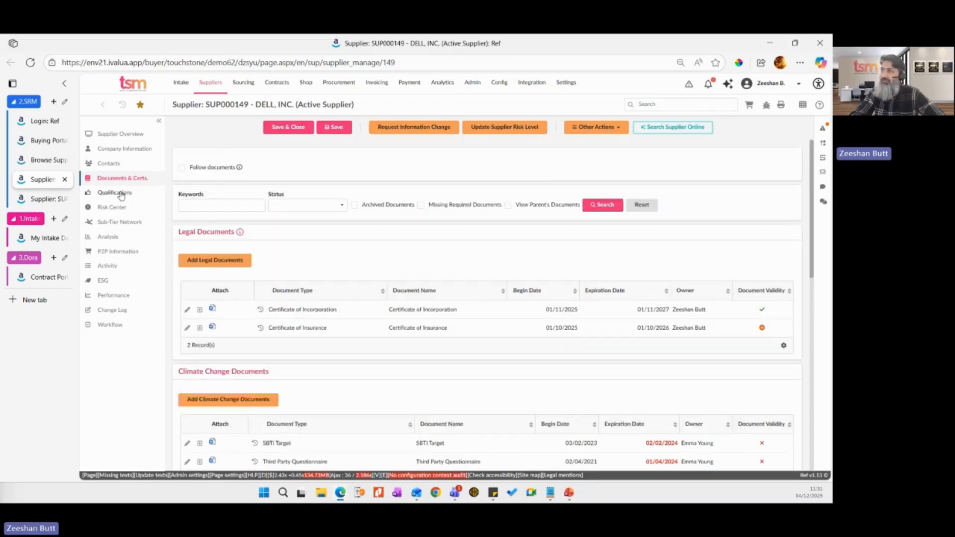
# Step: Examine the risk scores by category in Dell's Risk Center, including the credit risk element and the risk score history
pyautogui.click(109, 208)
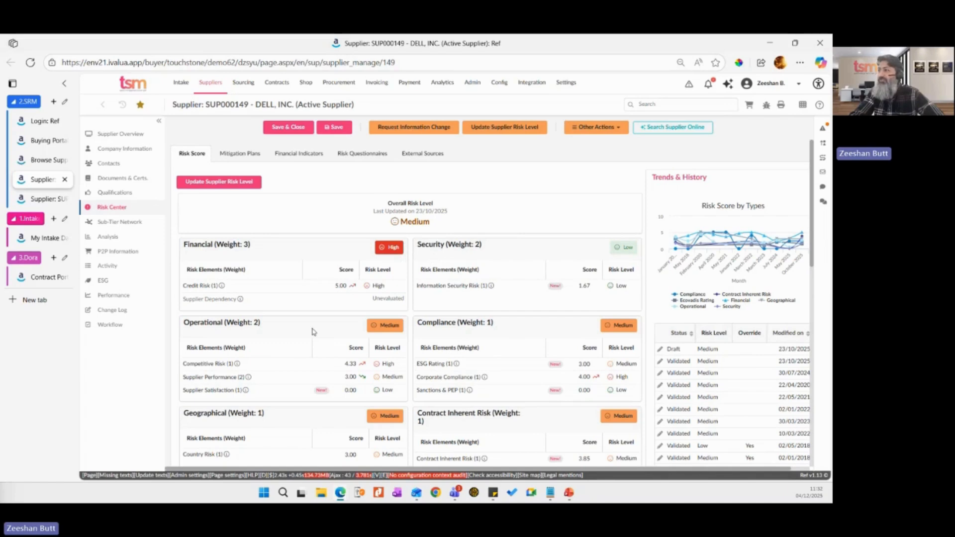
pyautogui.scroll(-1, 314, 330)
pyautogui.scroll(1, 313, 331)
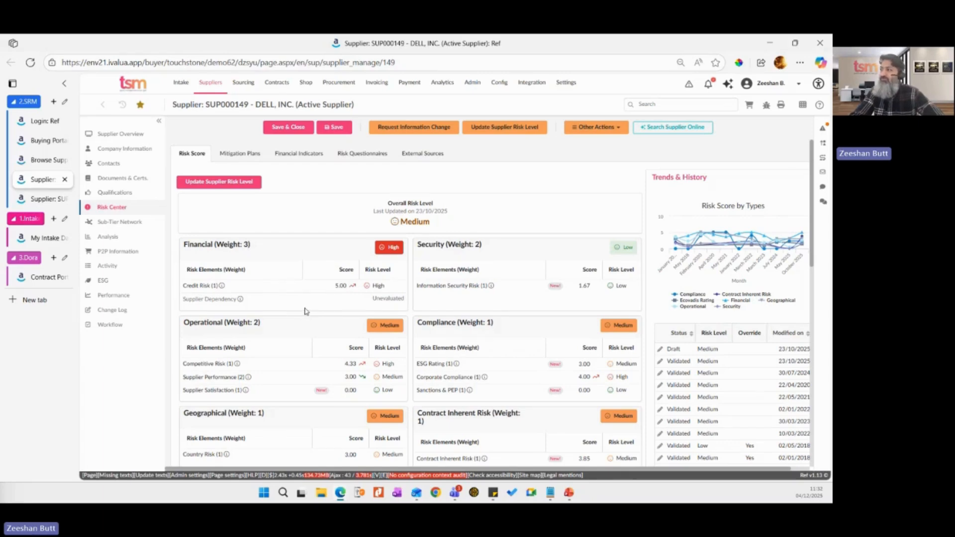
pyautogui.doubleClick(216, 286)
pyautogui.click(358, 214)
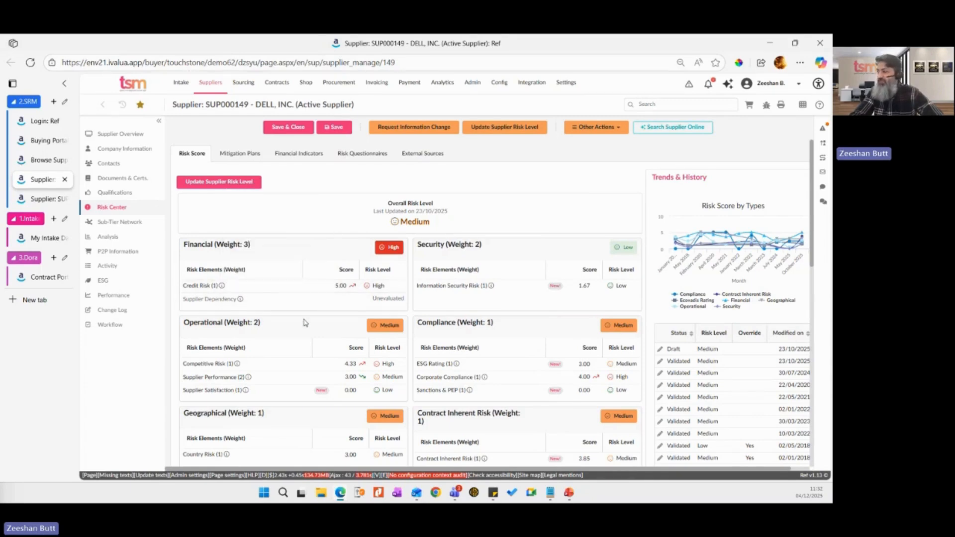
pyautogui.scroll(-1, 304, 322)
pyautogui.scroll(1, 304, 320)
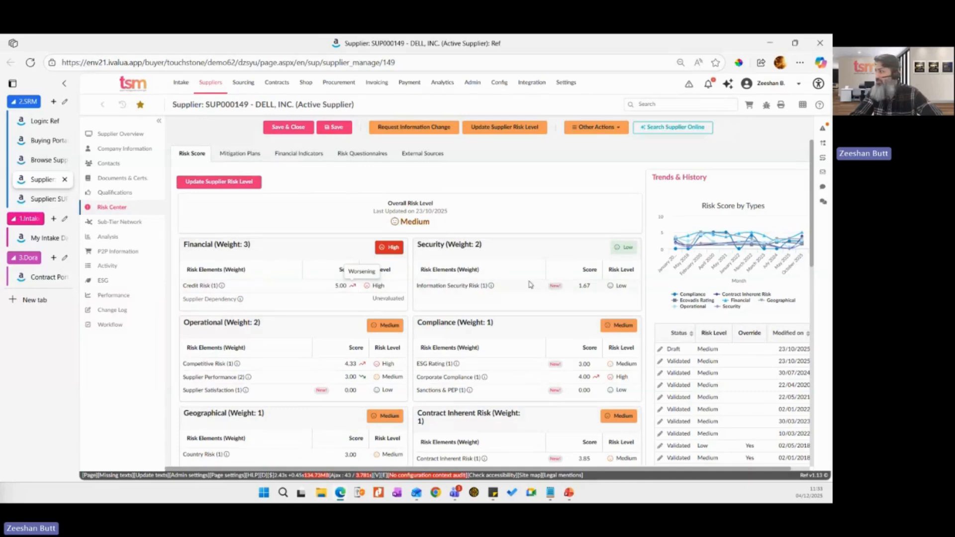
pyautogui.moveTo(712, 246)
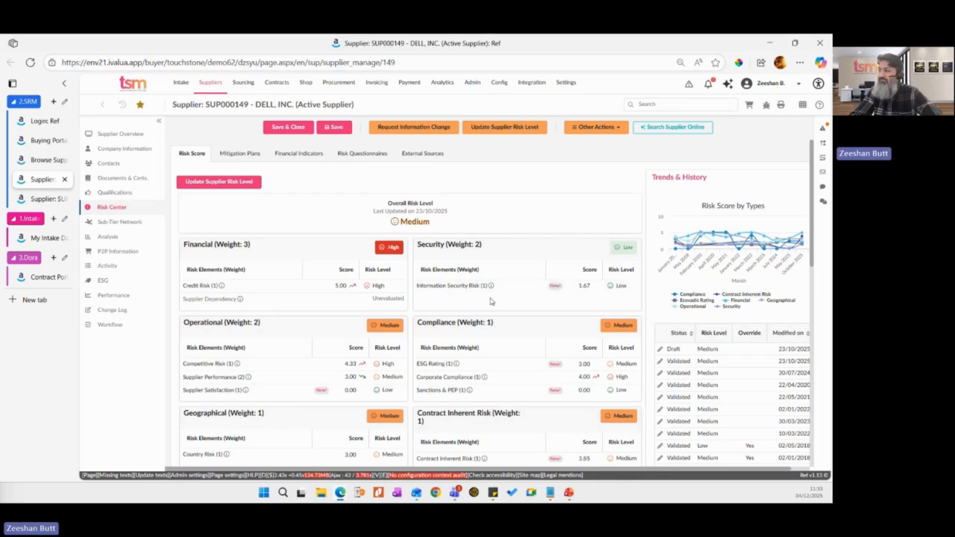
pyautogui.scroll(-1, 491, 301)
pyautogui.scroll(1, 491, 302)
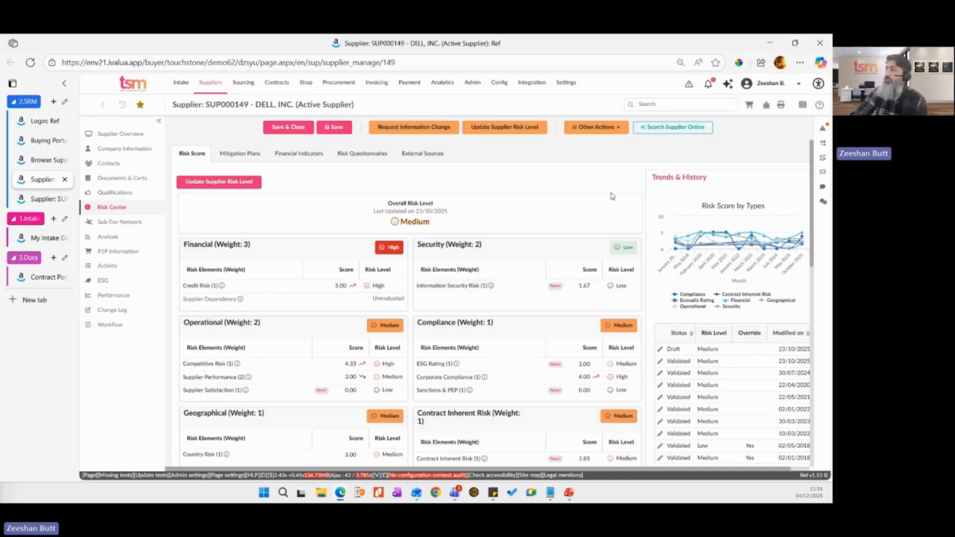
# Step: Show Dell's supplier alerts and view its external risk scorecard from the third-party provider Risk Methods
pyautogui.click(823, 129)
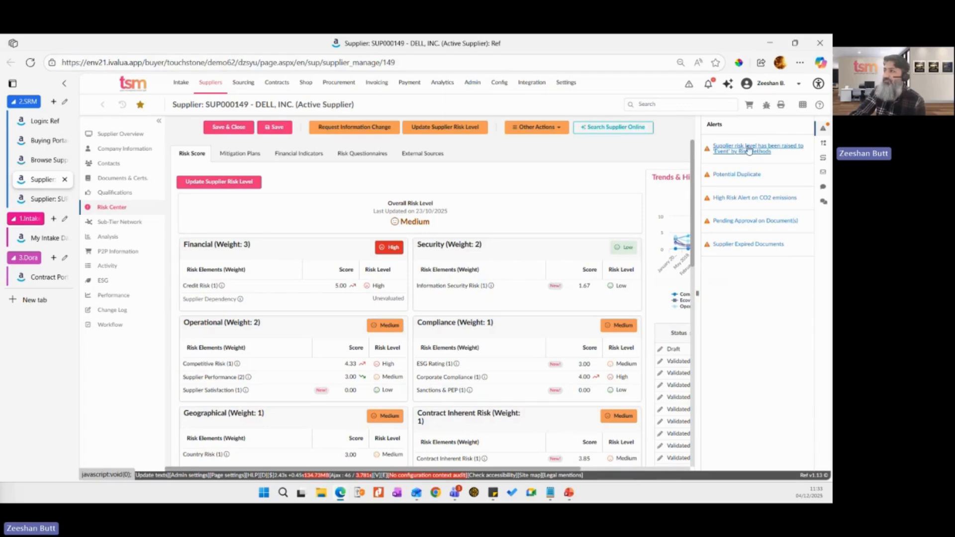
pyautogui.click(422, 154)
pyautogui.write('risk')
pyautogui.click(198, 207)
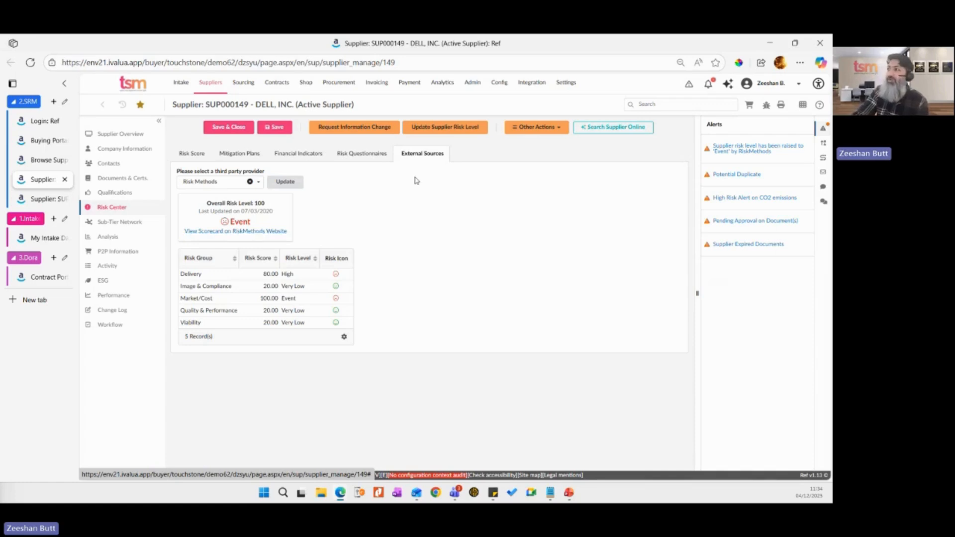
# Step: Check Dell's risk questionnaire assessments and return to its risk score breakdown
pyautogui.click(365, 156)
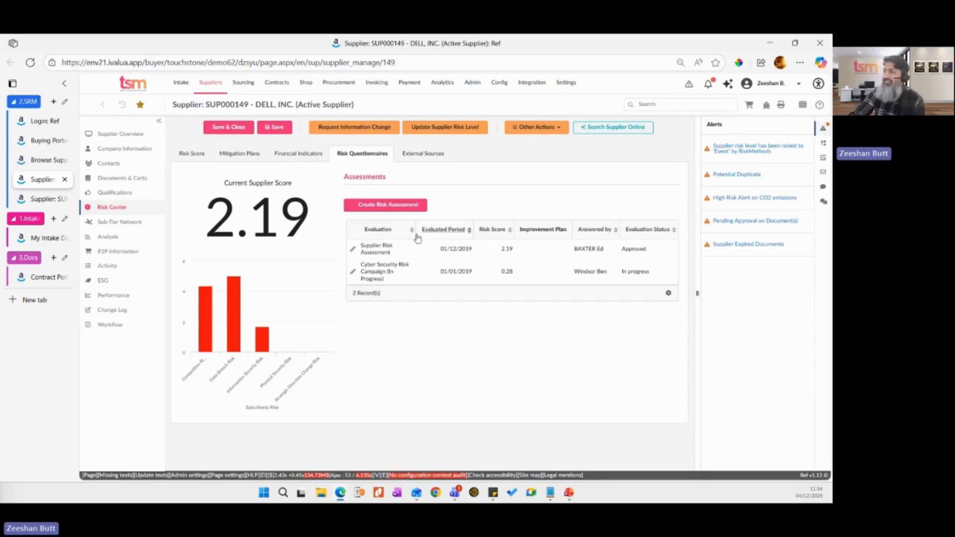
pyautogui.click(192, 154)
pyautogui.scroll(-1, 542, 334)
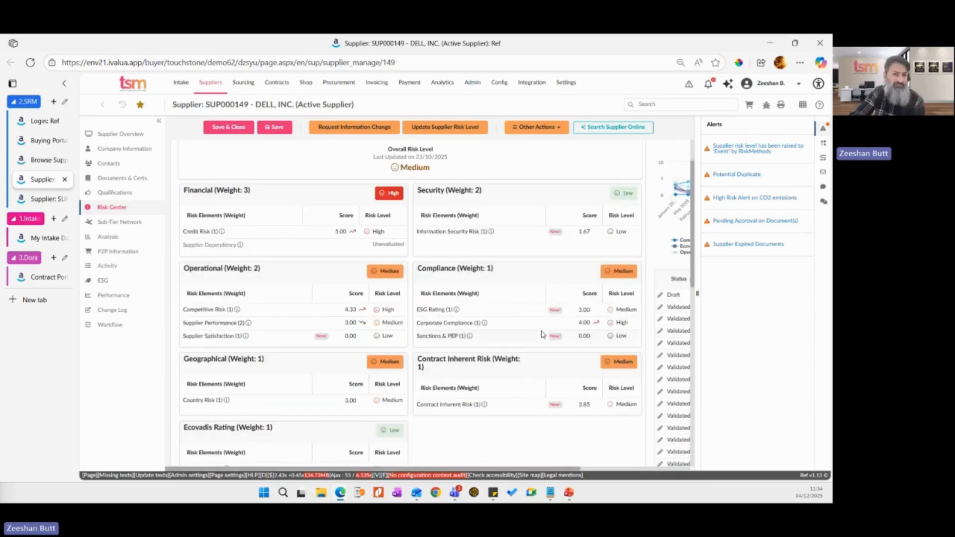
pyautogui.scroll(1, 542, 333)
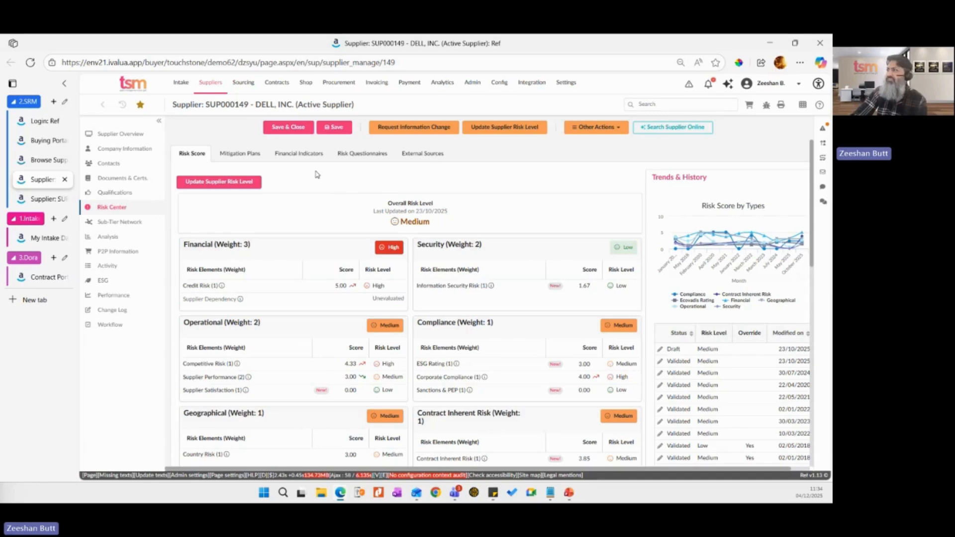
# Step: View Dell's sub-tier supplier list and its sub-tier network diagram
pyautogui.click(131, 224)
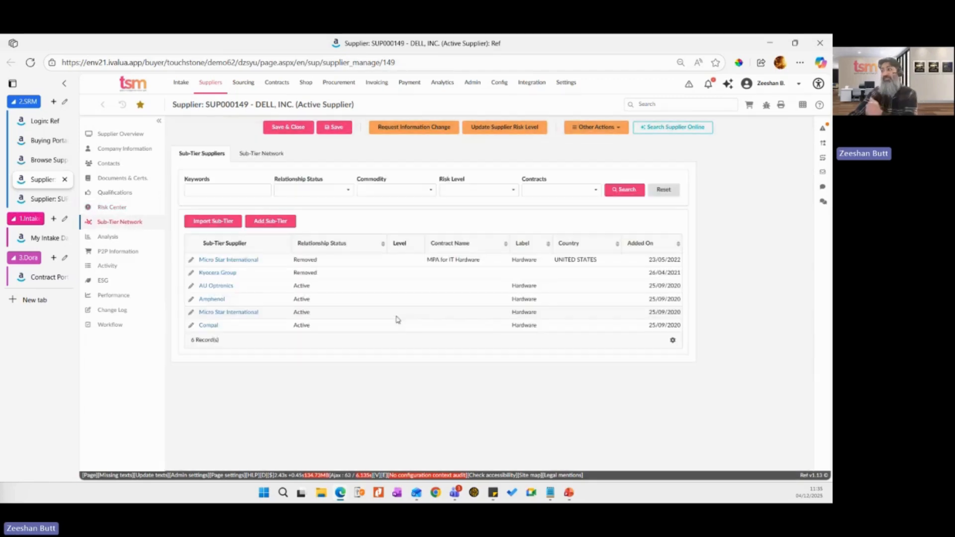
pyautogui.click(264, 154)
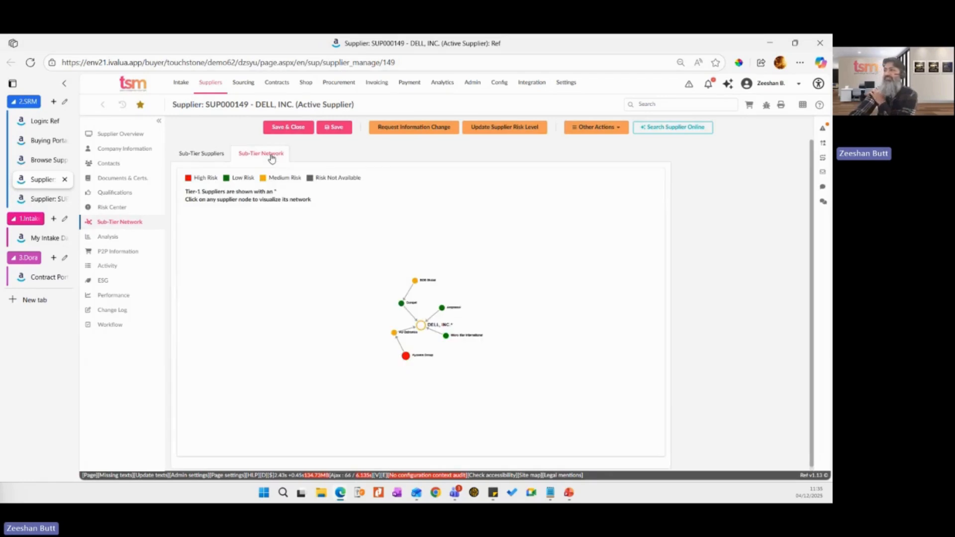
# Step: Visualize BOE Global's network from Dell's sub-tier diagram and return to the sub-tier supplier list
pyautogui.click(414, 280)
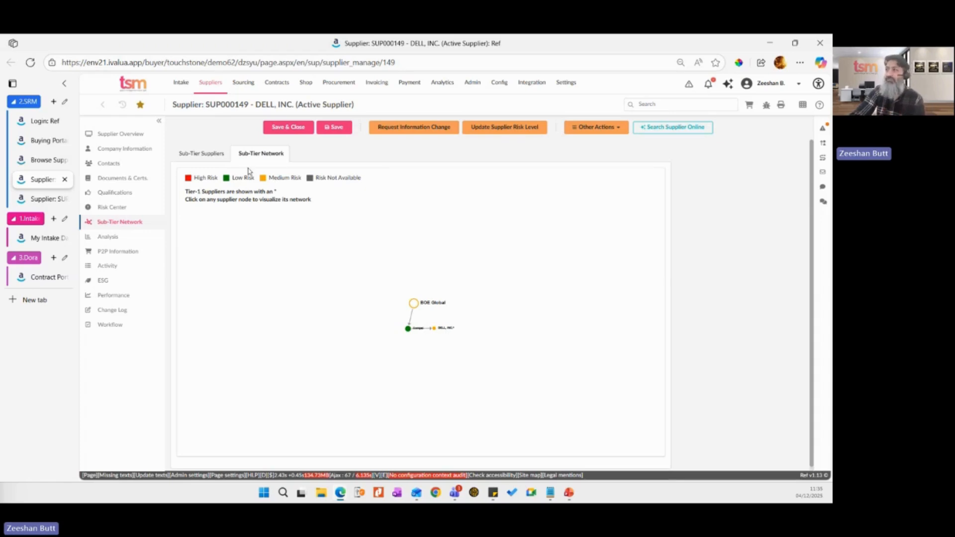
pyautogui.click(199, 156)
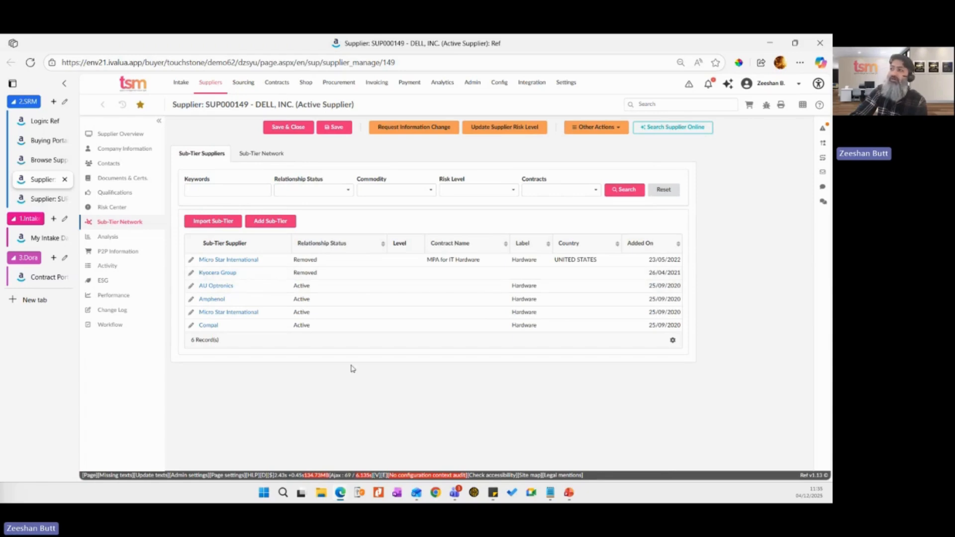
# Step: Review Dell's child and sub-tier risk levels in the Risk Center and show the supplier's workflow diagram
pyautogui.click(110, 206)
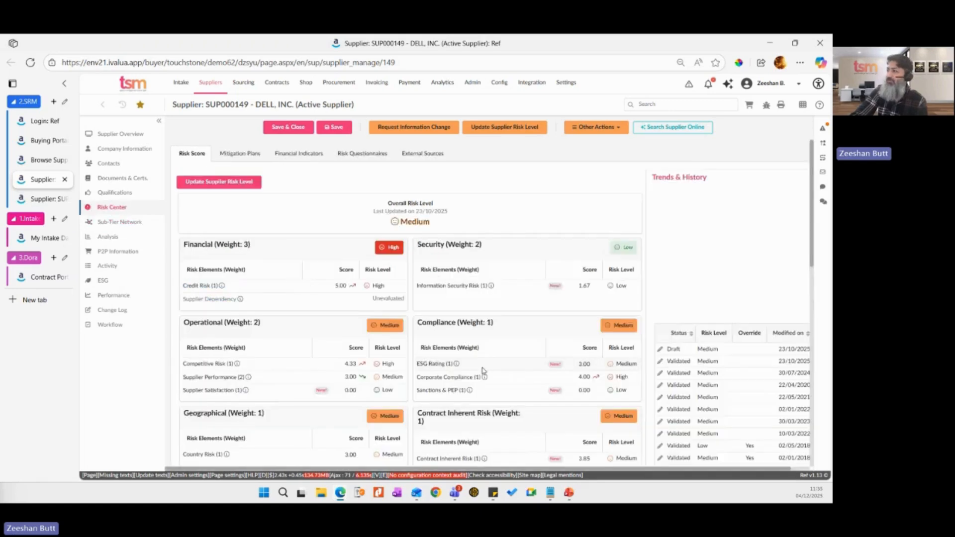
pyautogui.scroll(-10, 469, 351)
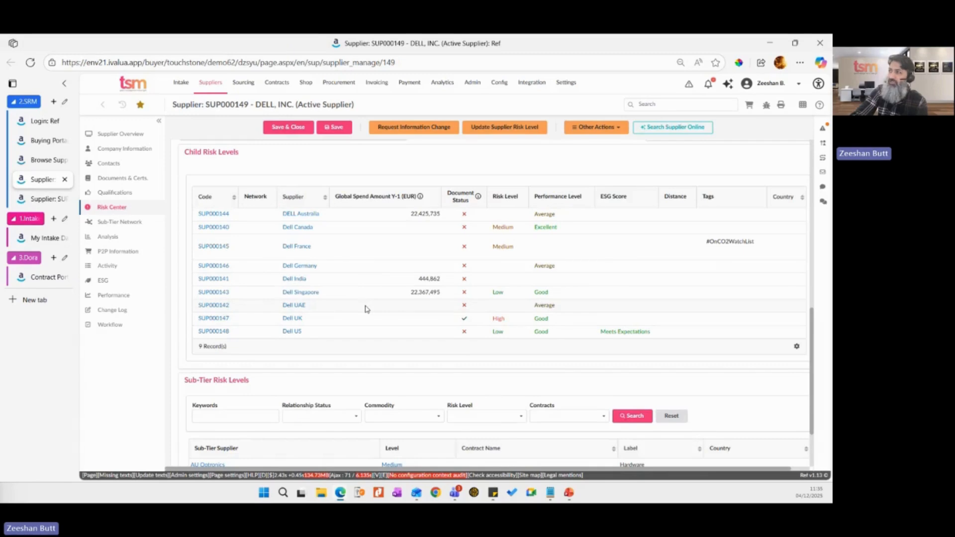
pyautogui.scroll(-2, 367, 309)
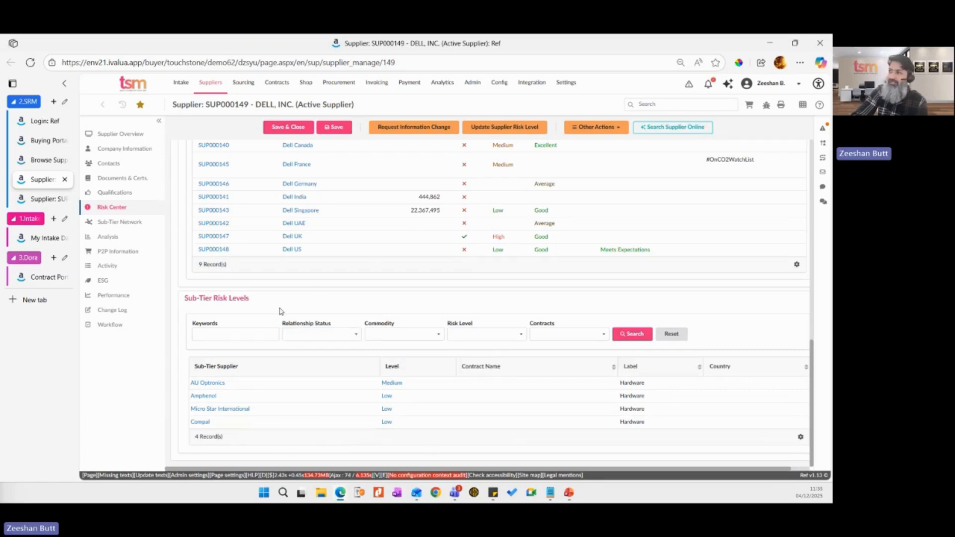
pyautogui.scroll(10, 280, 311)
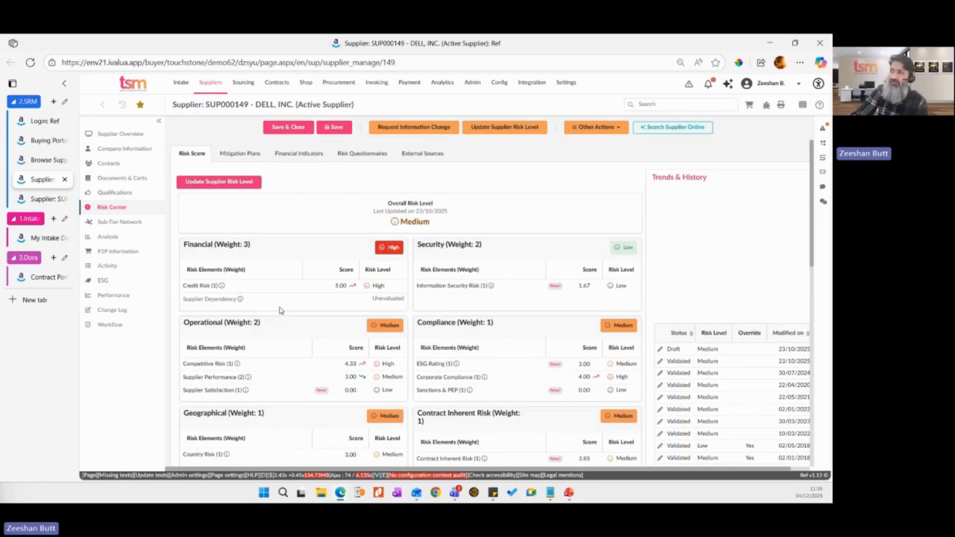
pyautogui.click(106, 326)
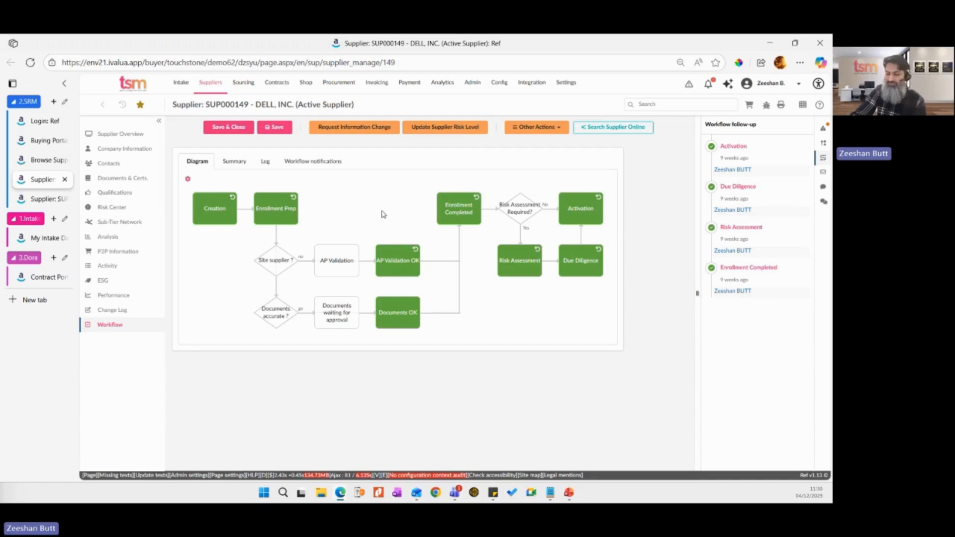
# Step: View the intake dashboard and browse the intake requests, pointing out the Dell master Agreement and the process flow overview
pyautogui.click(41, 237)
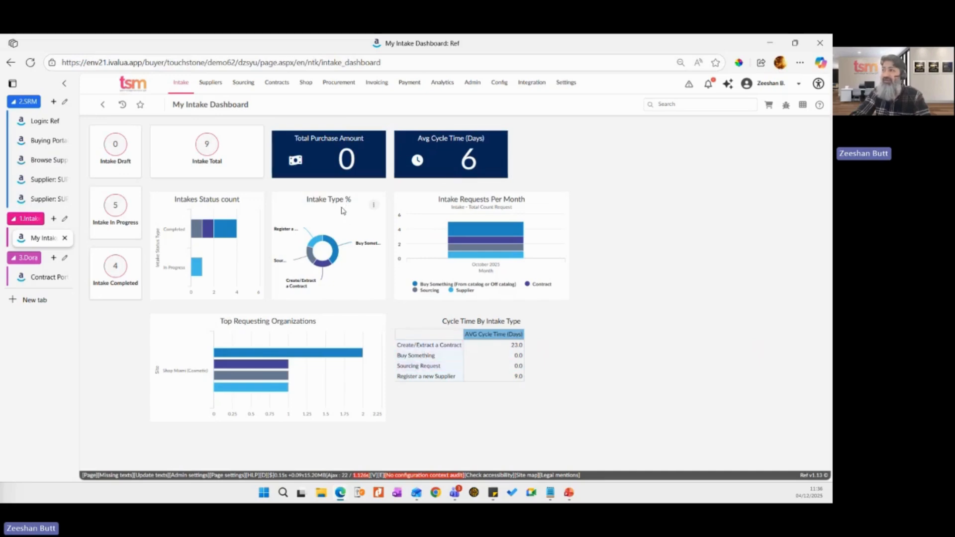
pyautogui.moveTo(317, 250)
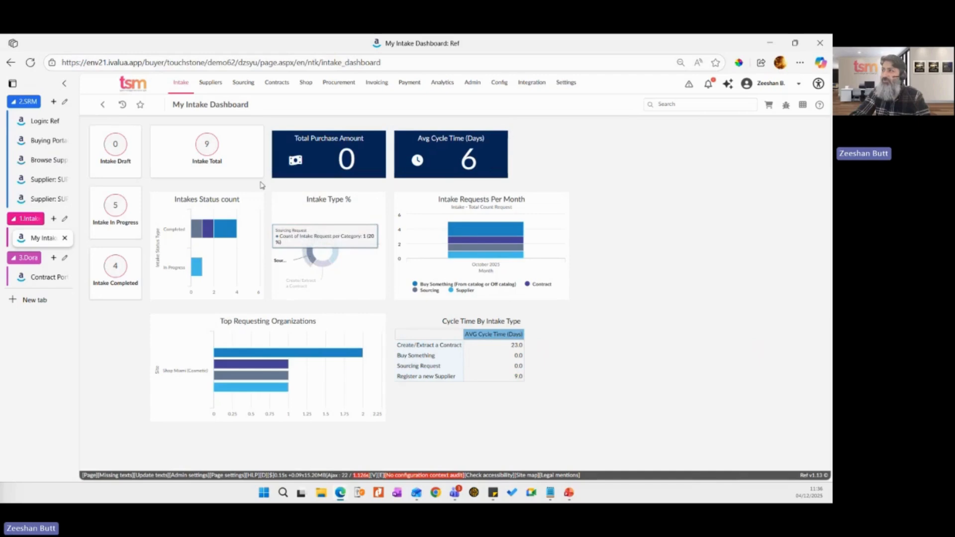
pyautogui.moveTo(181, 84)
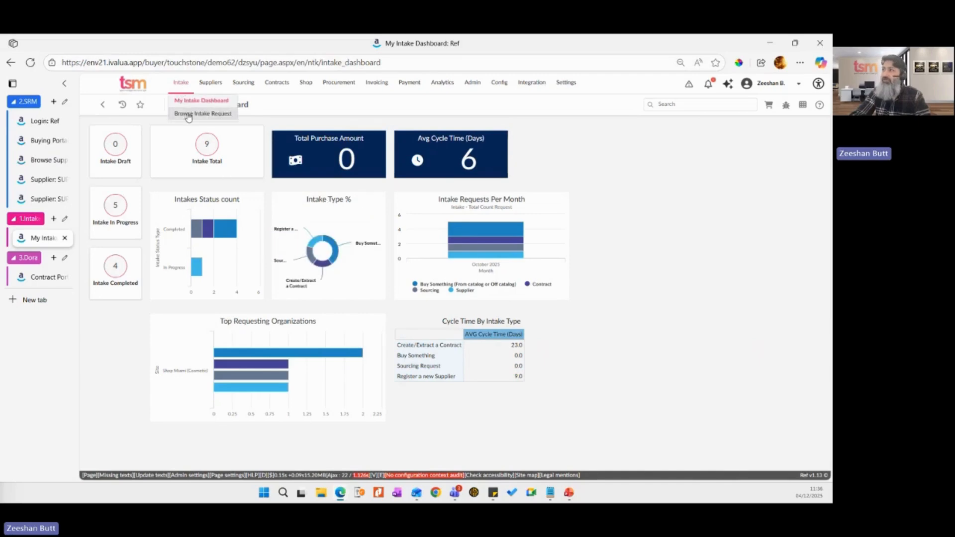
pyautogui.click(188, 114)
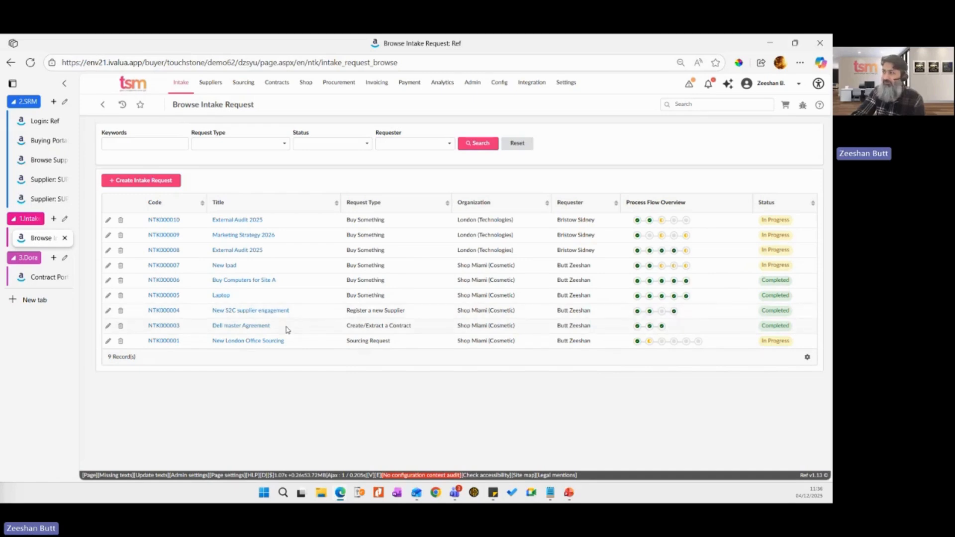
pyautogui.moveTo(216, 325); pyautogui.dragTo(213, 327)
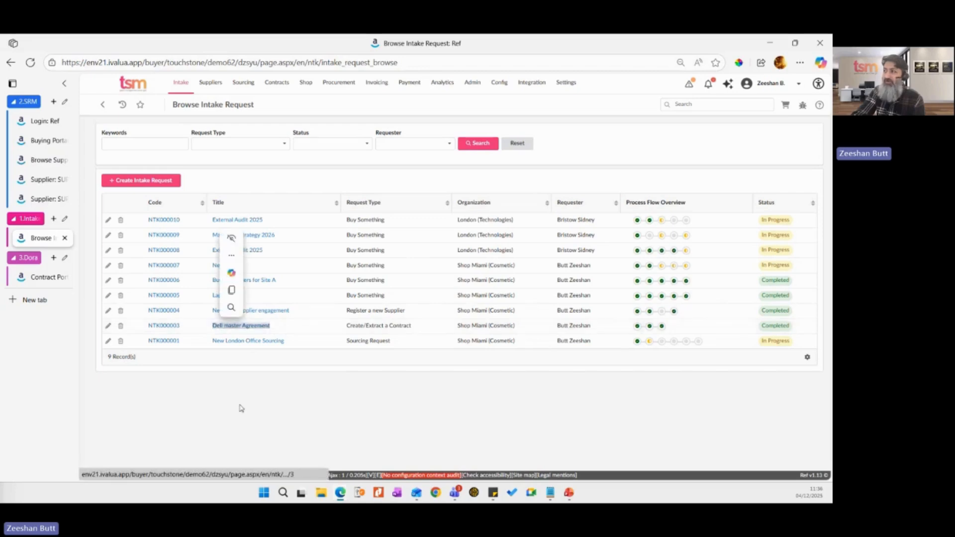
pyautogui.click(263, 421)
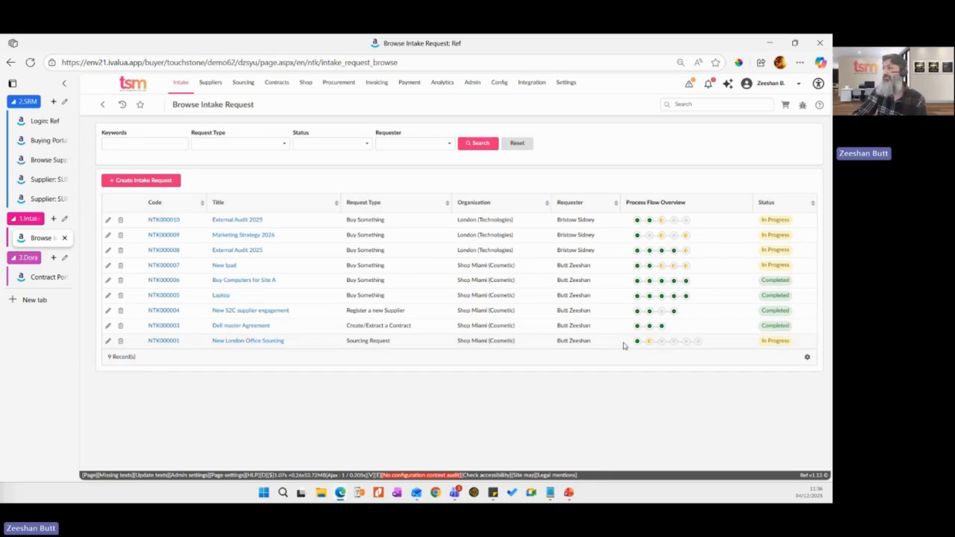
pyautogui.moveTo(638, 342)
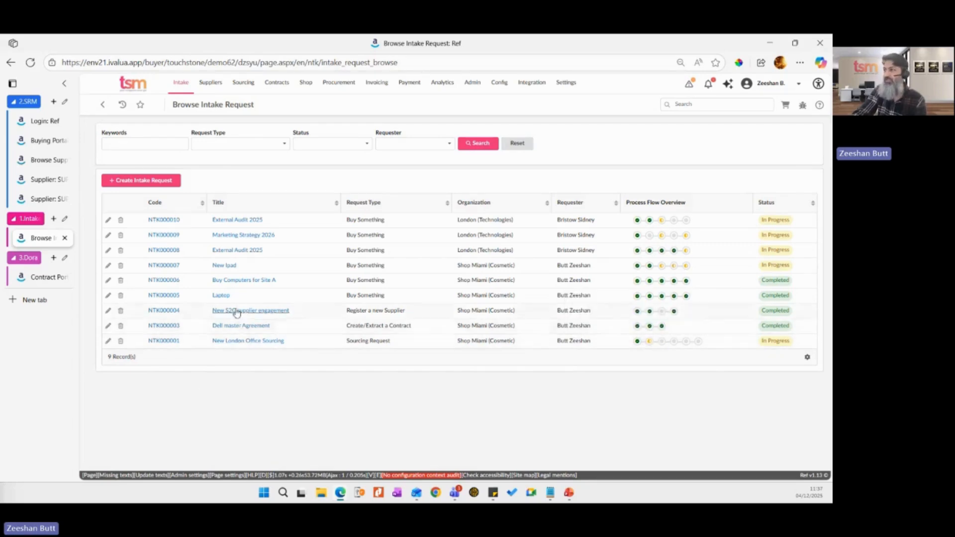
# Step: Open the "New S2C supplier engagement" intake request in a separate browser tab
pyautogui.rightClick(108, 312)
pyautogui.click(169, 131)
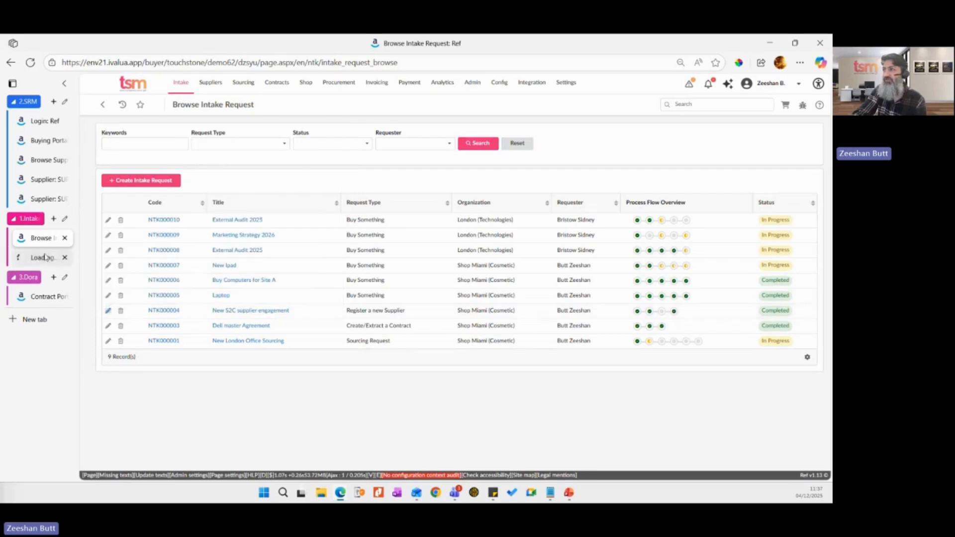
pyautogui.click(45, 257)
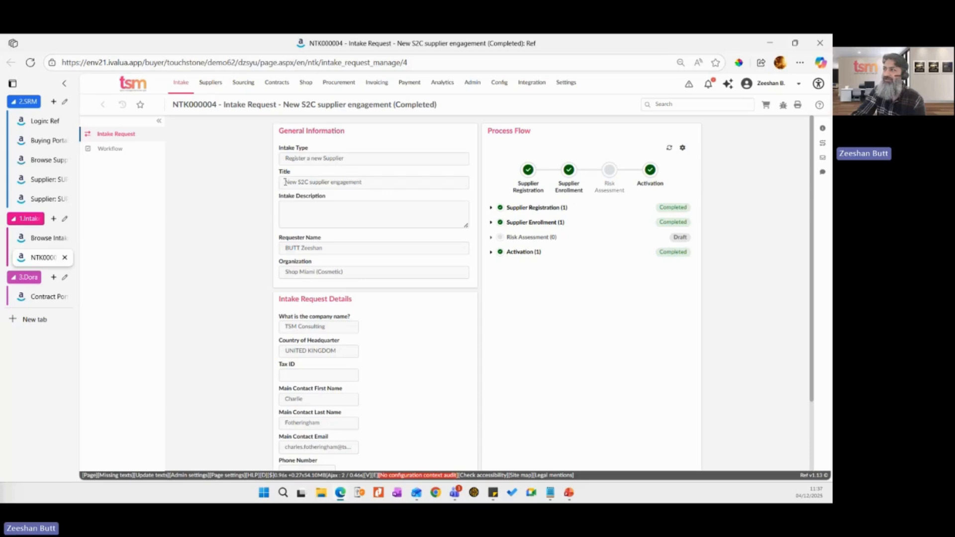
# Step: Examine the intake request's title, company name, main contact details and tracking information
pyautogui.moveTo(284, 182); pyautogui.dragTo(368, 186)
pyautogui.click(211, 256)
pyautogui.scroll(-1, 211, 257)
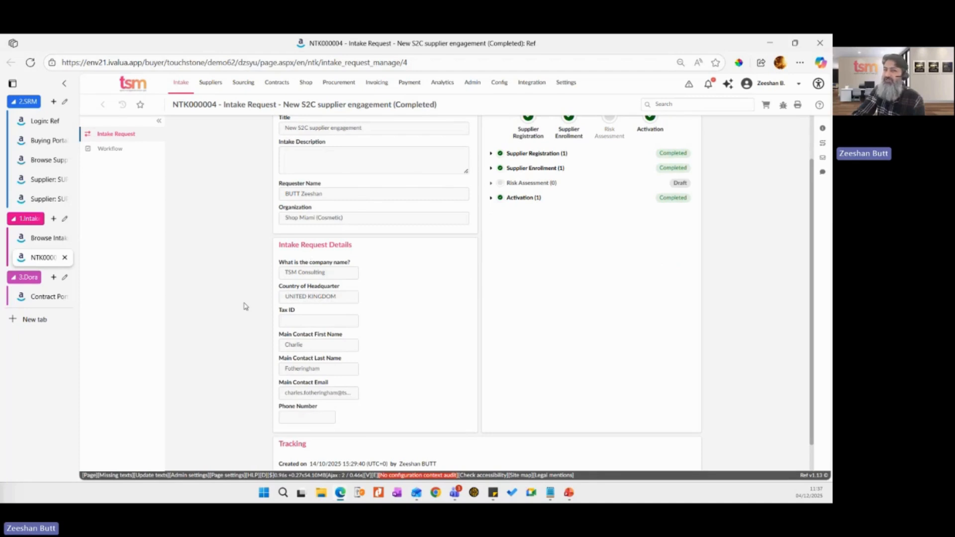
pyautogui.scroll(-1, 245, 306)
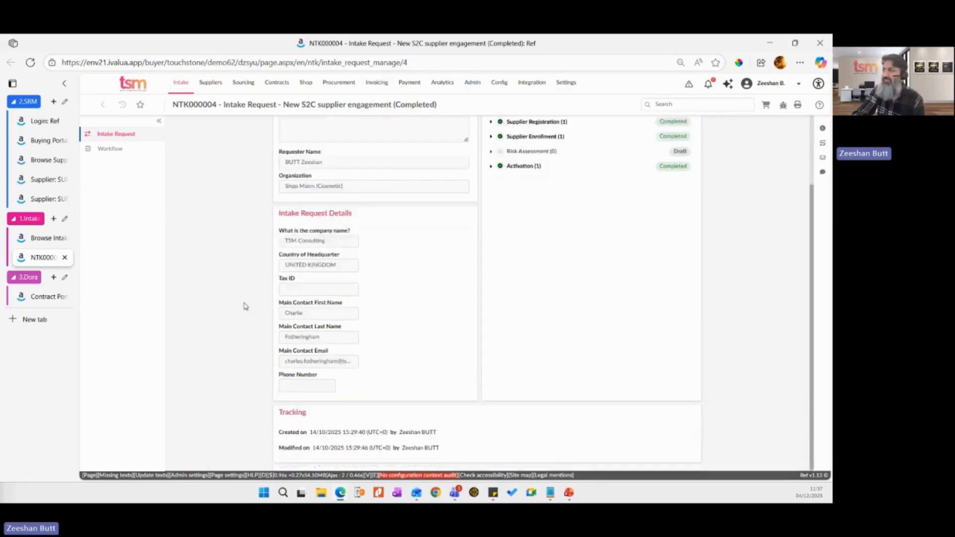
pyautogui.moveTo(285, 239); pyautogui.dragTo(327, 240)
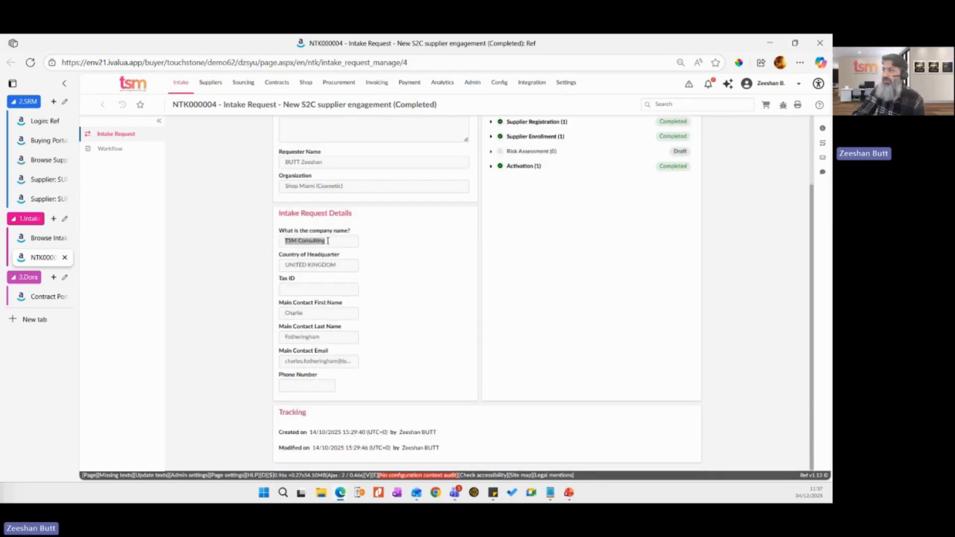
pyautogui.click(397, 260)
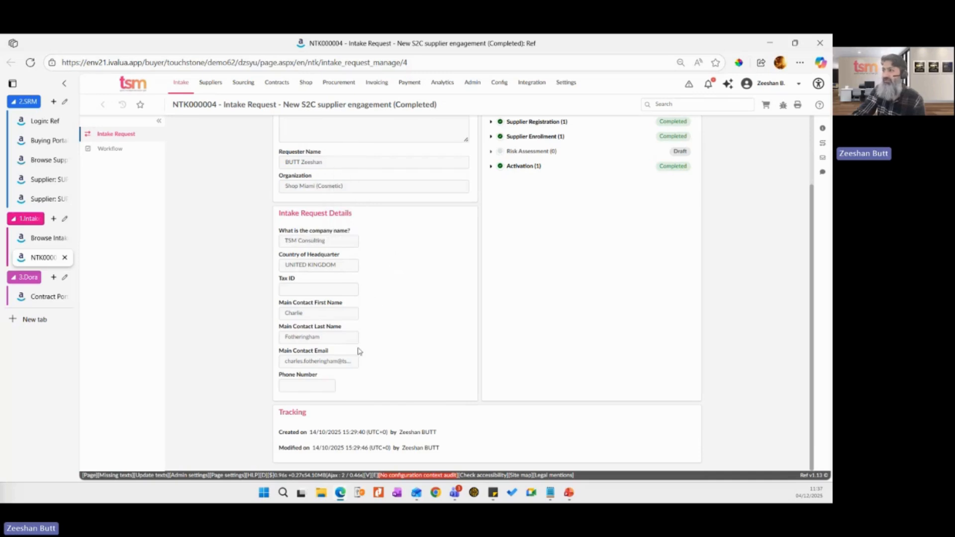
pyautogui.moveTo(284, 313); pyautogui.dragTo(303, 313)
pyautogui.click(403, 342)
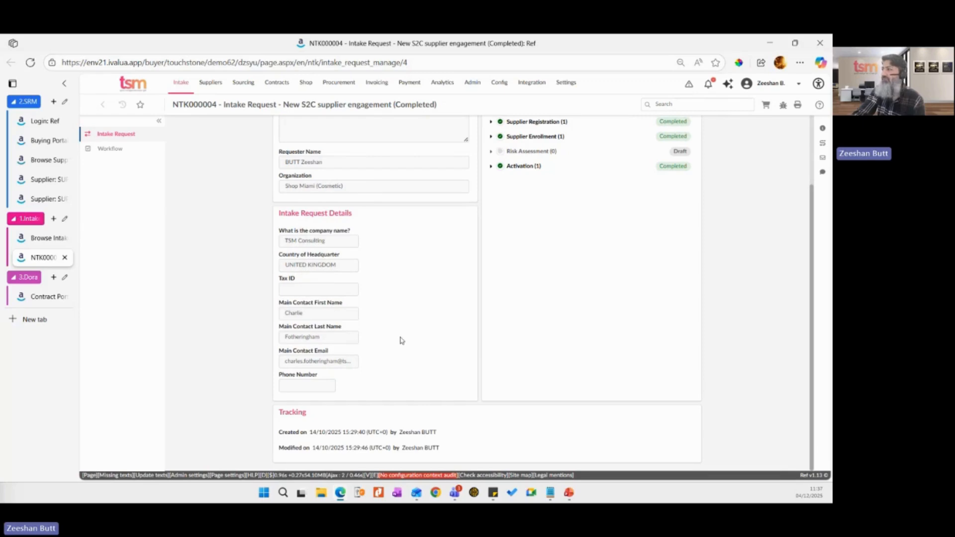
pyautogui.scroll(2, 402, 340)
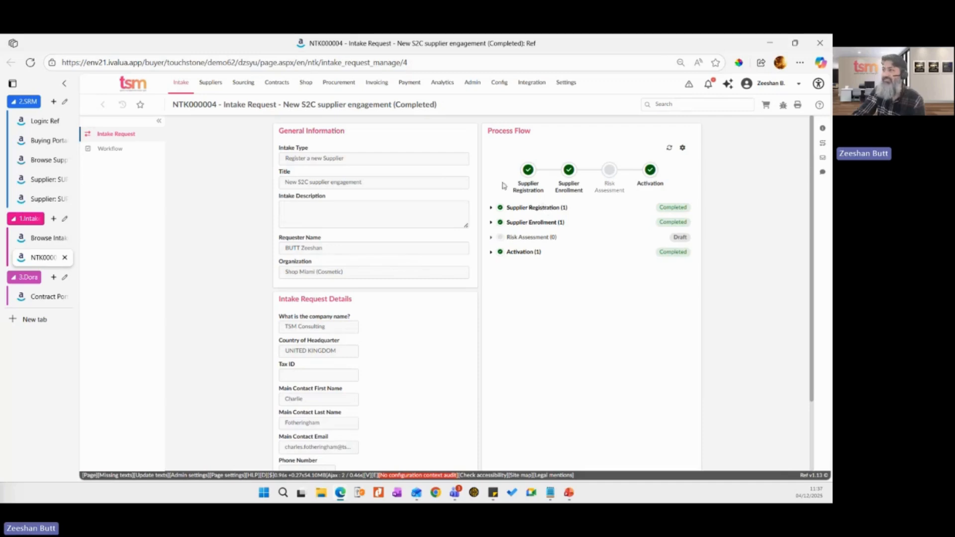
# Step: Review the intake request's workflow diagram, its step summary and the workflow notifications
pyautogui.click(117, 151)
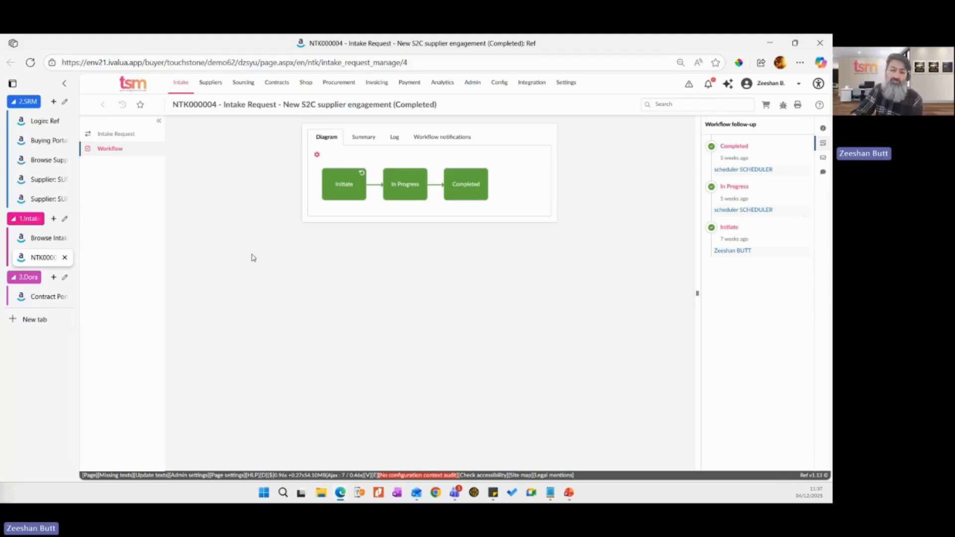
pyautogui.click(133, 139)
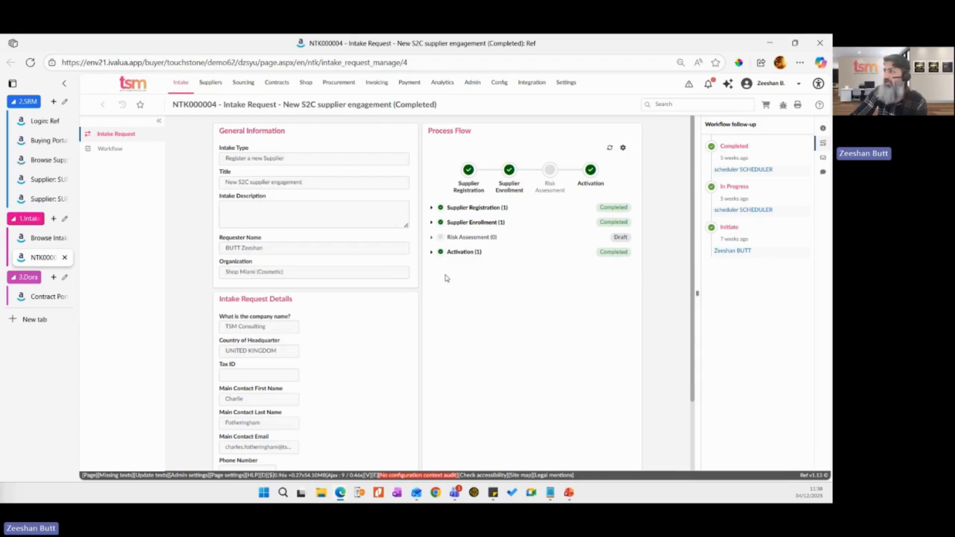
pyautogui.click(110, 148)
pyautogui.click(368, 142)
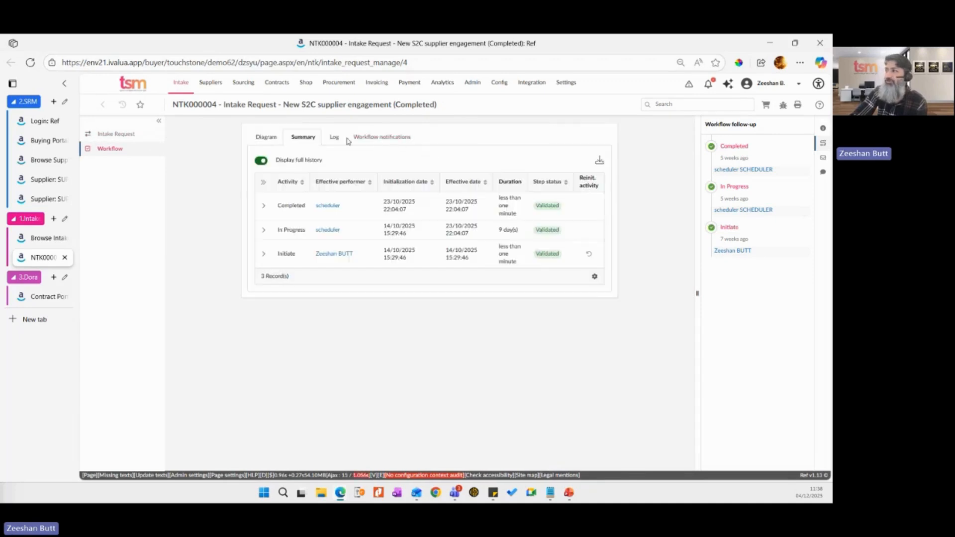
pyautogui.click(368, 138)
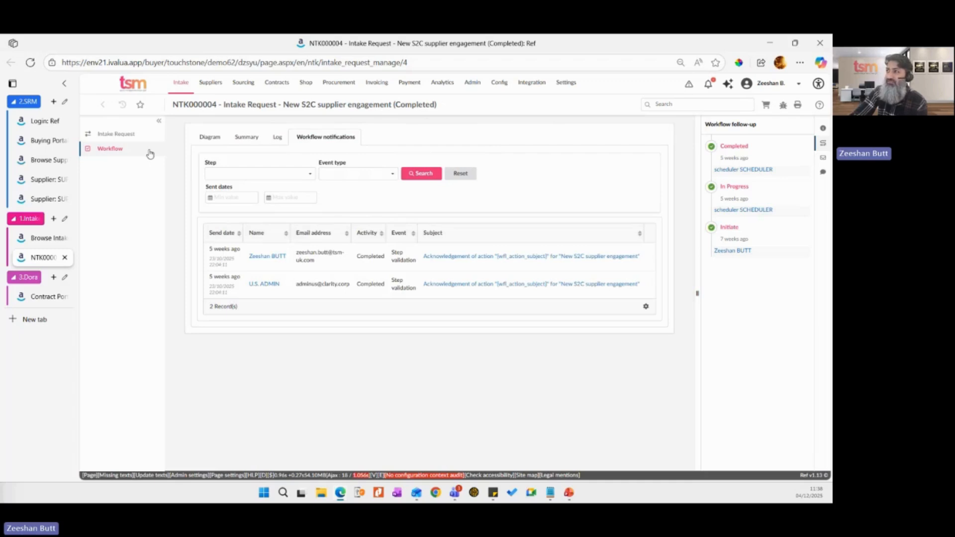
# Step: Return to the intake request form and expand Supplier Registration and Supplier Enrollment in the process flow
pyautogui.click(120, 135)
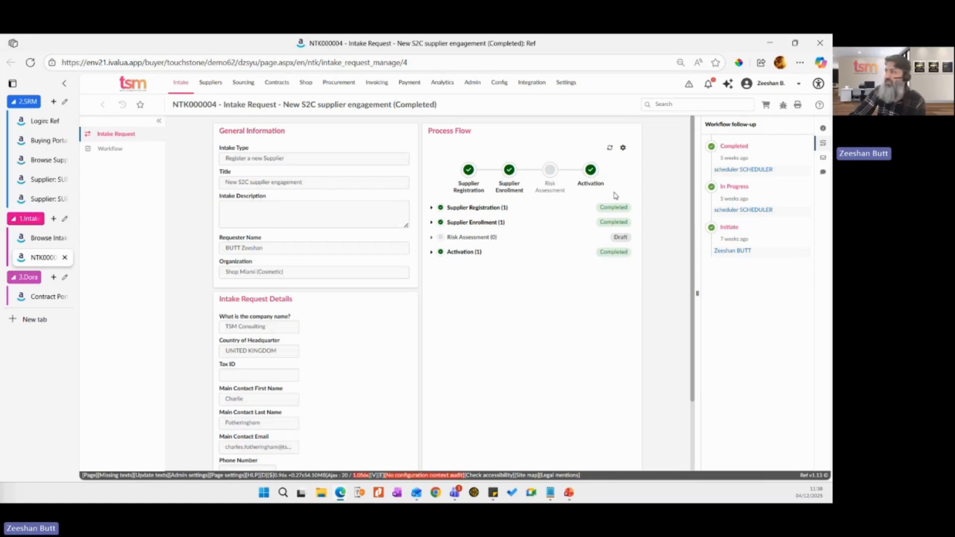
pyautogui.click(431, 207)
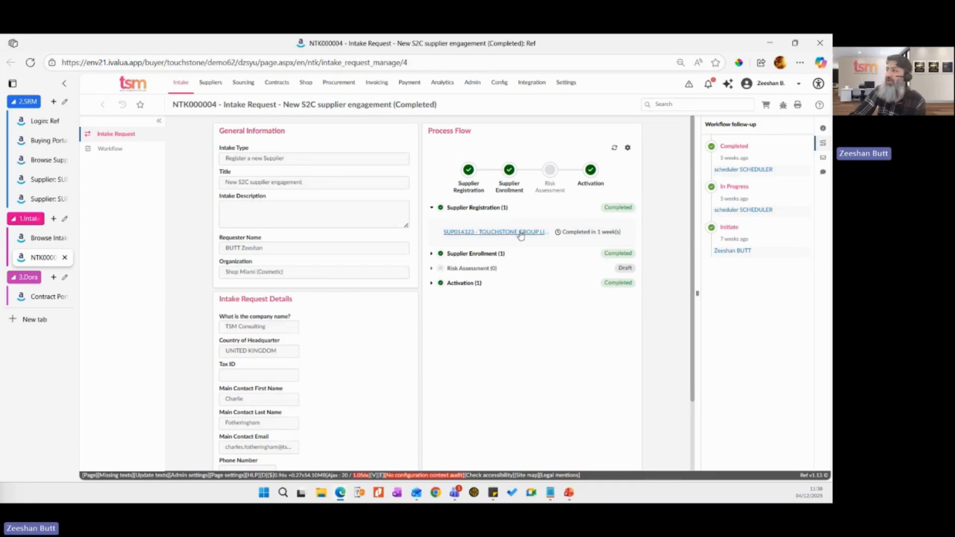
pyautogui.click(431, 254)
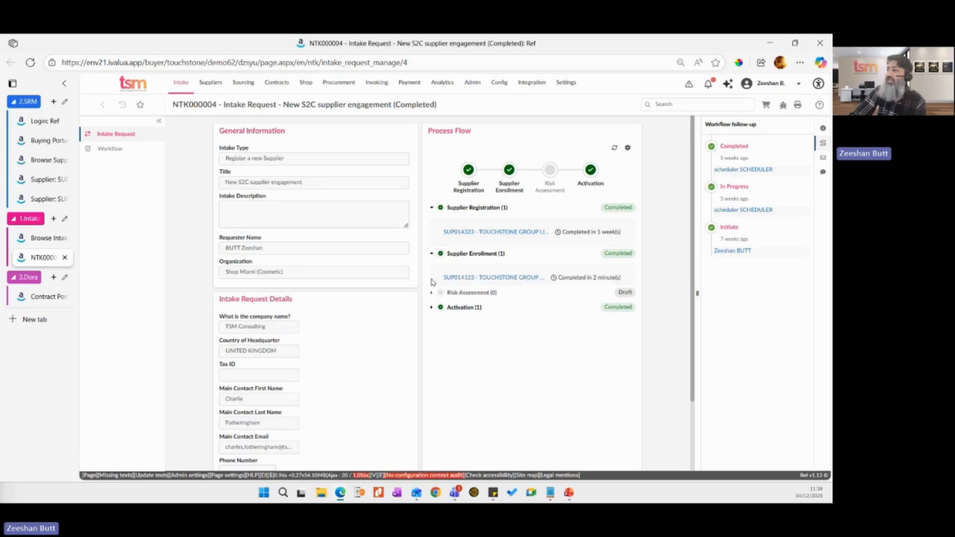
# Step: Check the TOUCHSTONE GROUP LIMITED supplier overview and workflow diagram from the enrollment entry, and close the record
pyautogui.click(510, 281)
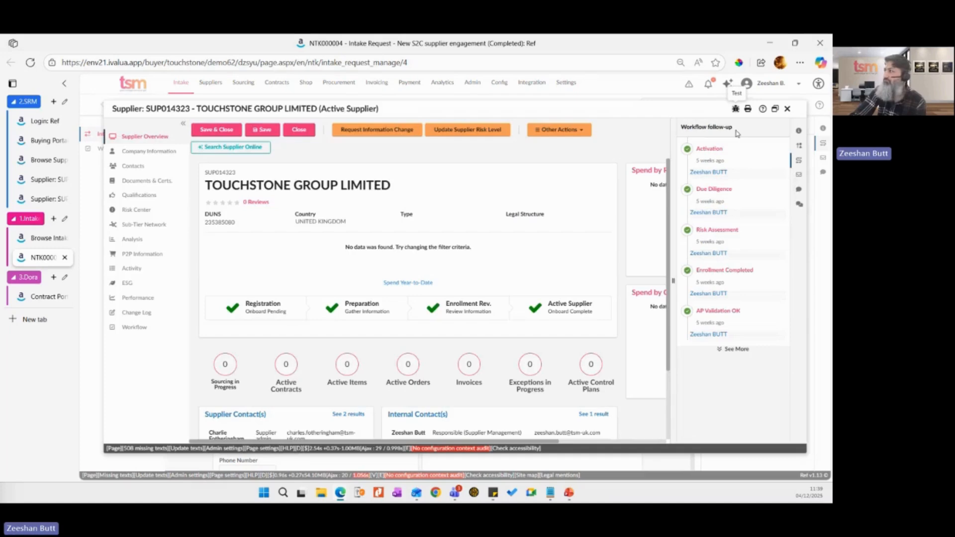
pyautogui.scroll(-2, 279, 274)
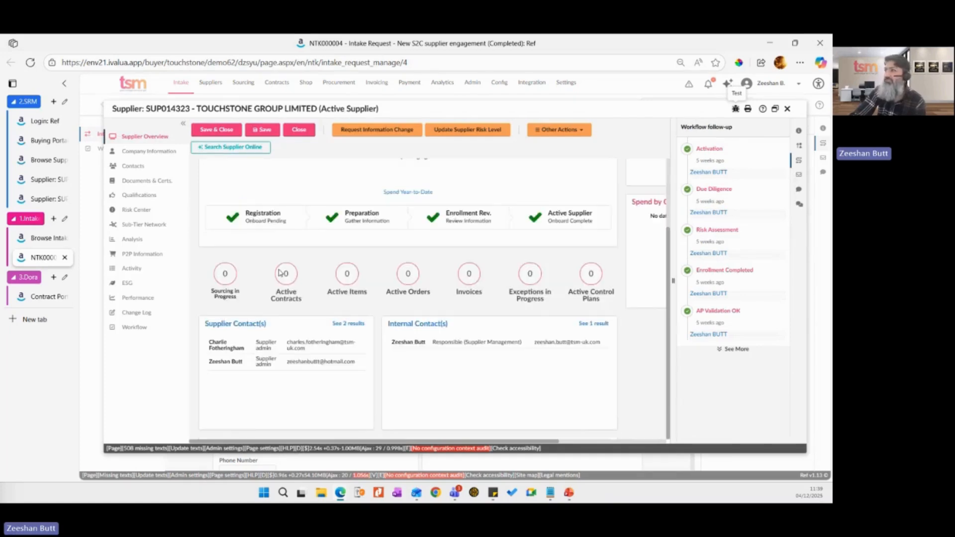
pyautogui.scroll(2, 280, 274)
pyautogui.click(130, 328)
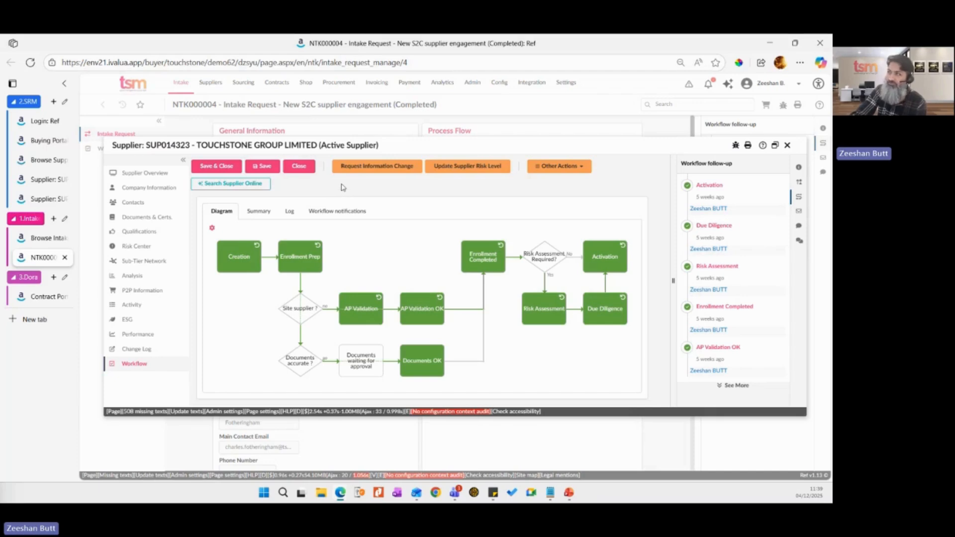
pyautogui.click(788, 146)
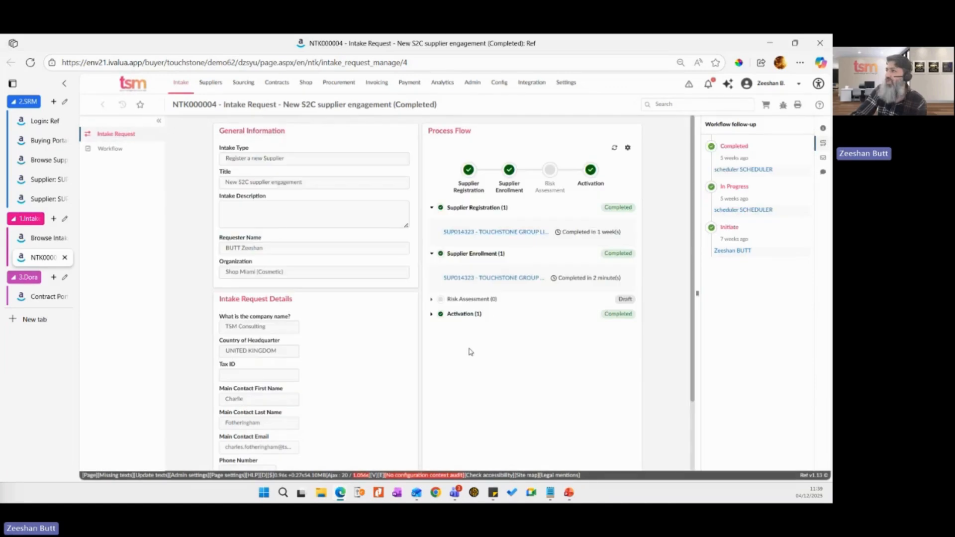
# Step: Reopen the TOUCHSTONE GROUP LIMITED supplier record from the enrollment entry and show its qualifications
pyautogui.click(491, 278)
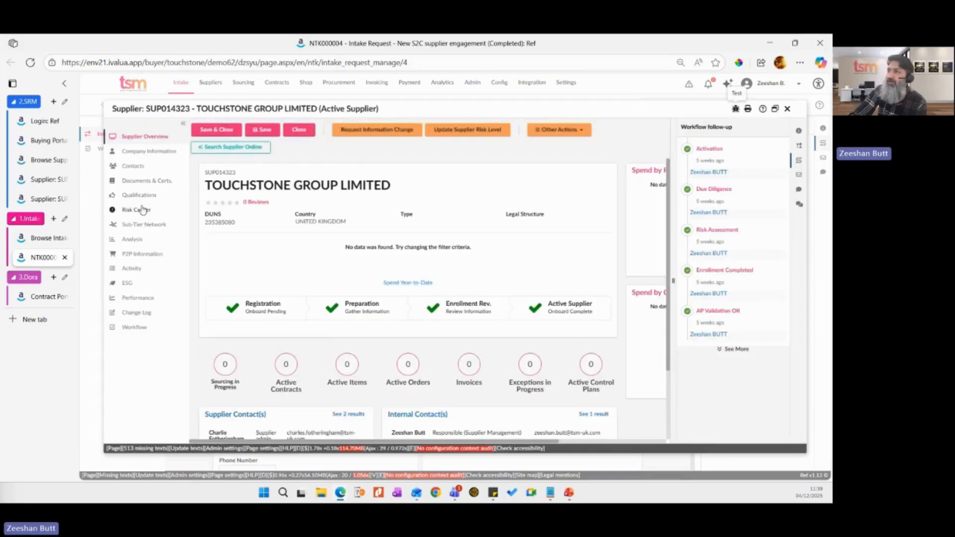
pyautogui.click(141, 197)
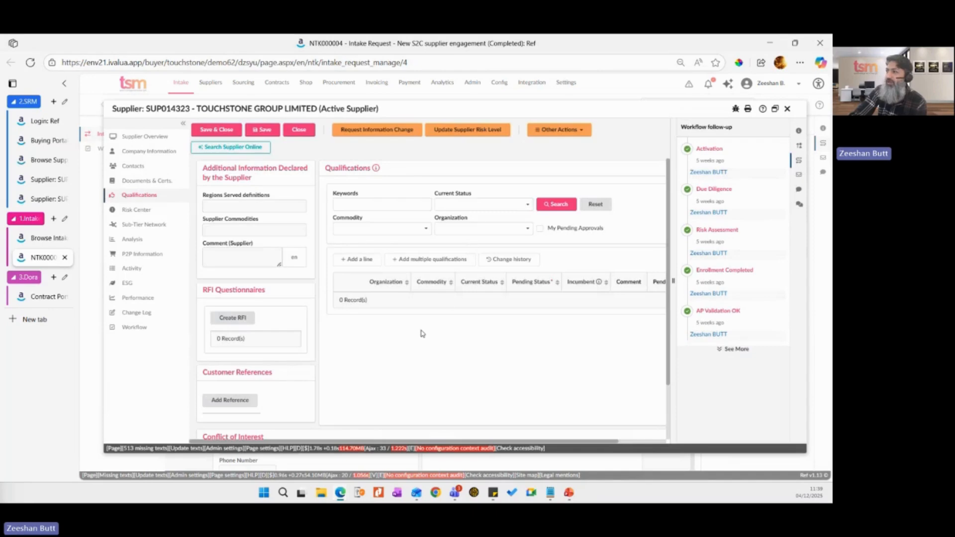
# Step: Review the supplier's qualifications page down to Conflict of Interest, close the record and expand Activation in the process flow
pyautogui.scroll(-1, 420, 331)
pyautogui.scroll(1, 420, 331)
pyautogui.scroll(-1, 420, 331)
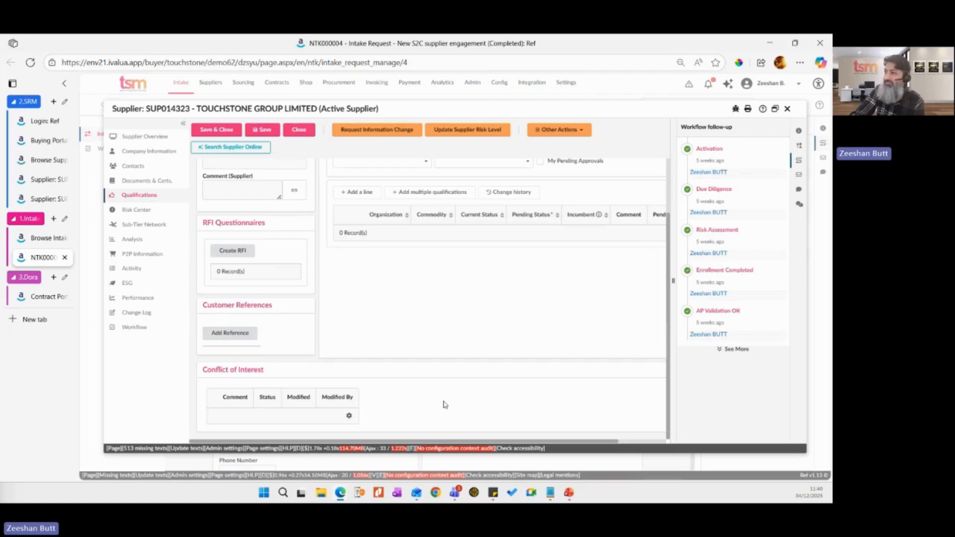
pyautogui.scroll(2, 437, 374)
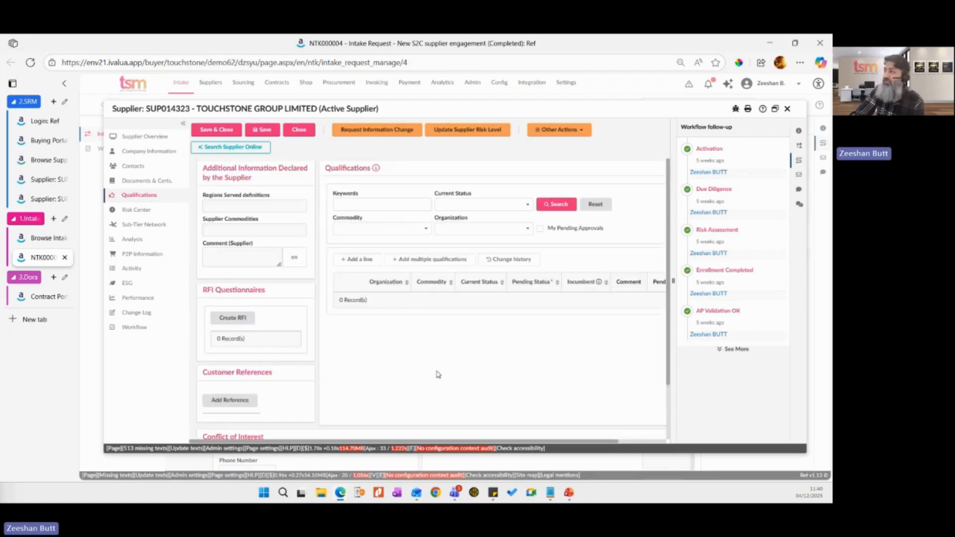
pyautogui.click(309, 129)
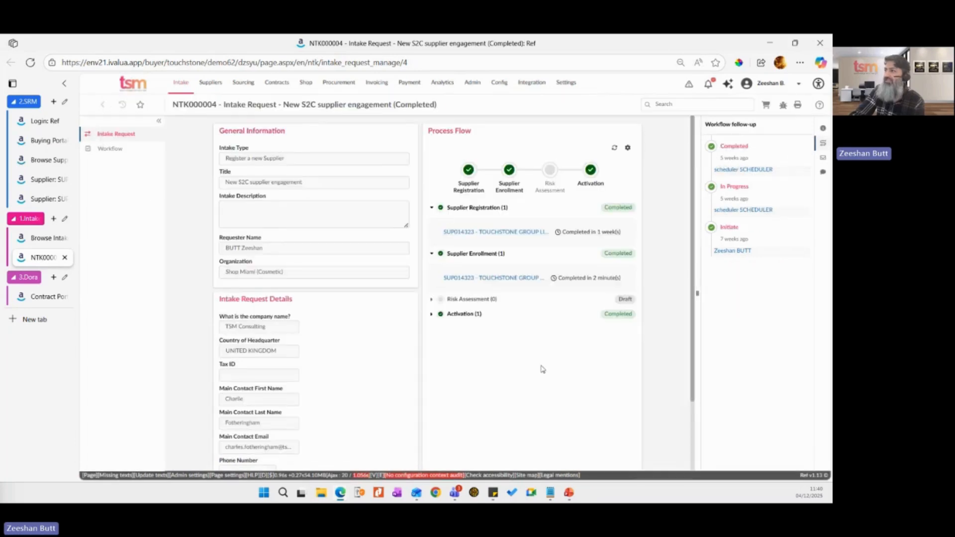
pyautogui.click(431, 314)
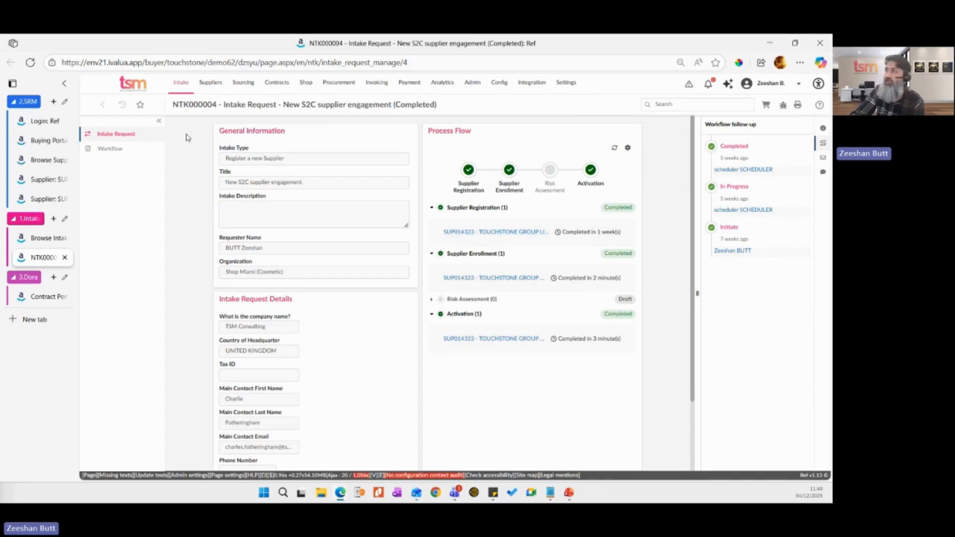
# Step: Open the Laptop intake request from the intake request list and check its workflow diagram before returning to the request form
pyautogui.moveTo(184, 85)
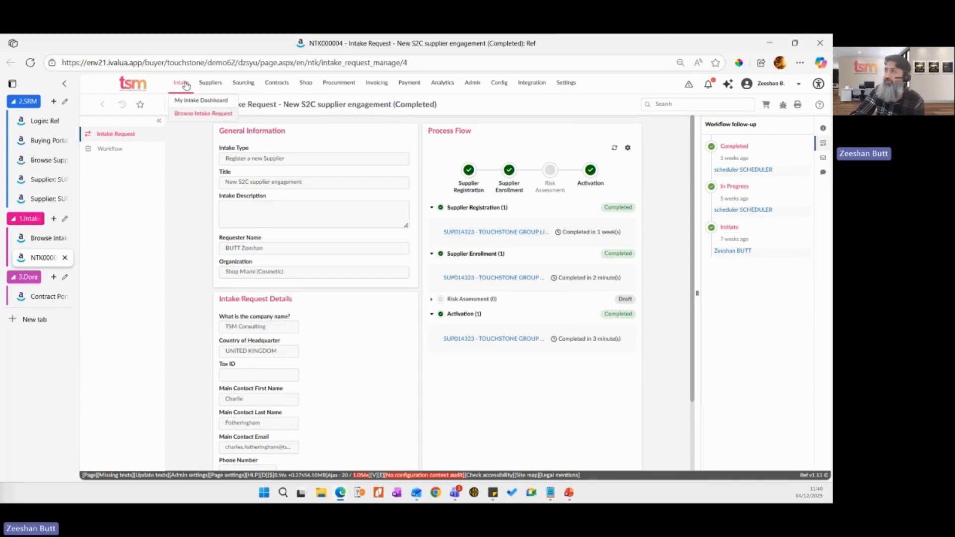
pyautogui.click(188, 115)
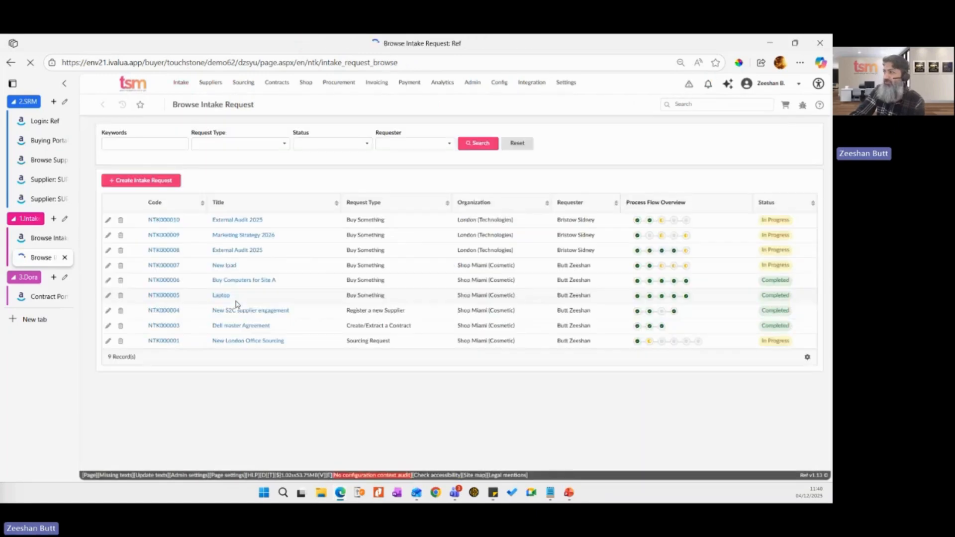
pyautogui.click(108, 296)
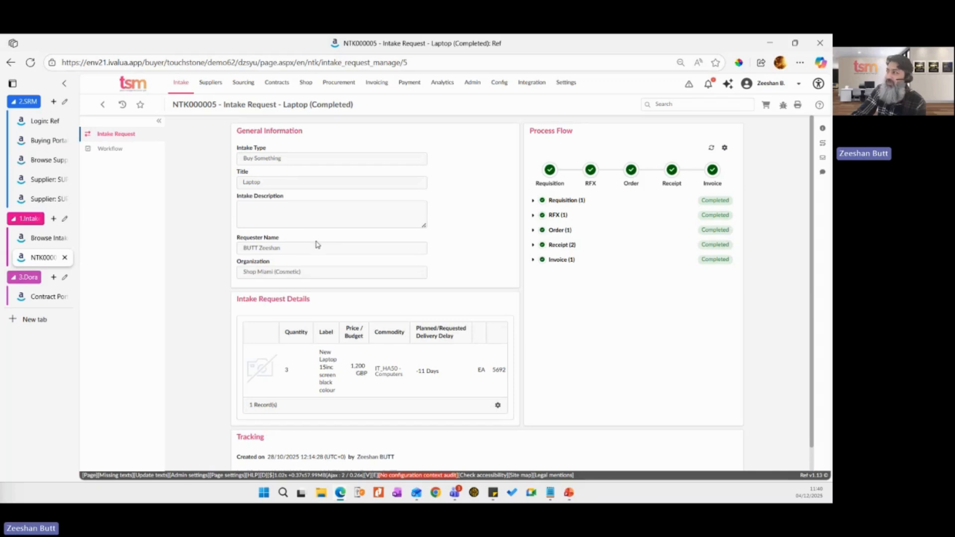
pyautogui.click(105, 151)
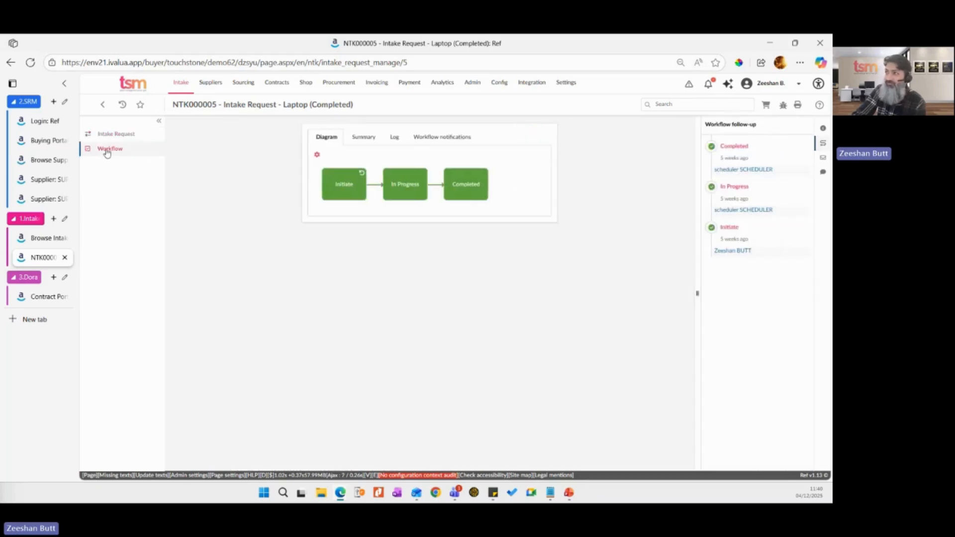
pyautogui.click(111, 137)
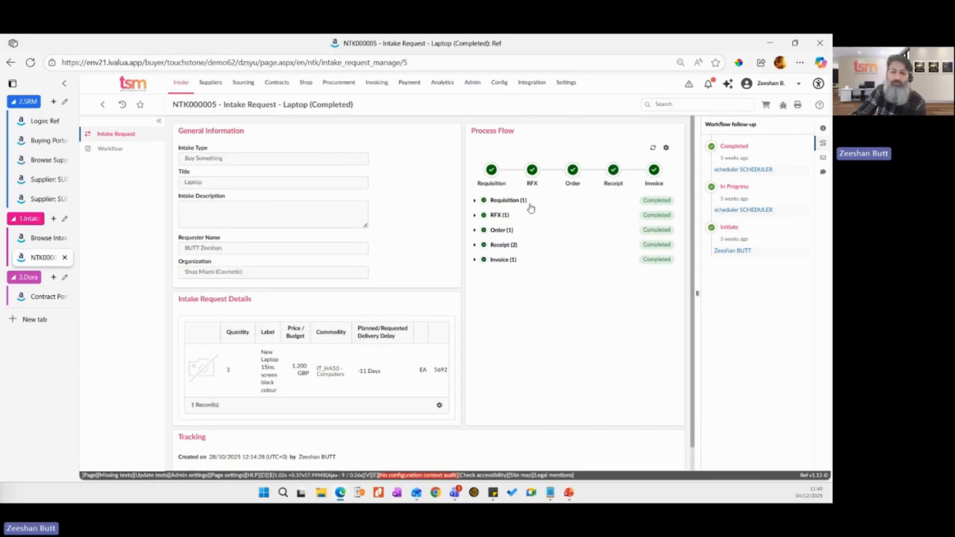
# Step: Expand RFX, Order, Receipt and Invoice in the Laptop request's process flow
pyautogui.click(475, 215)
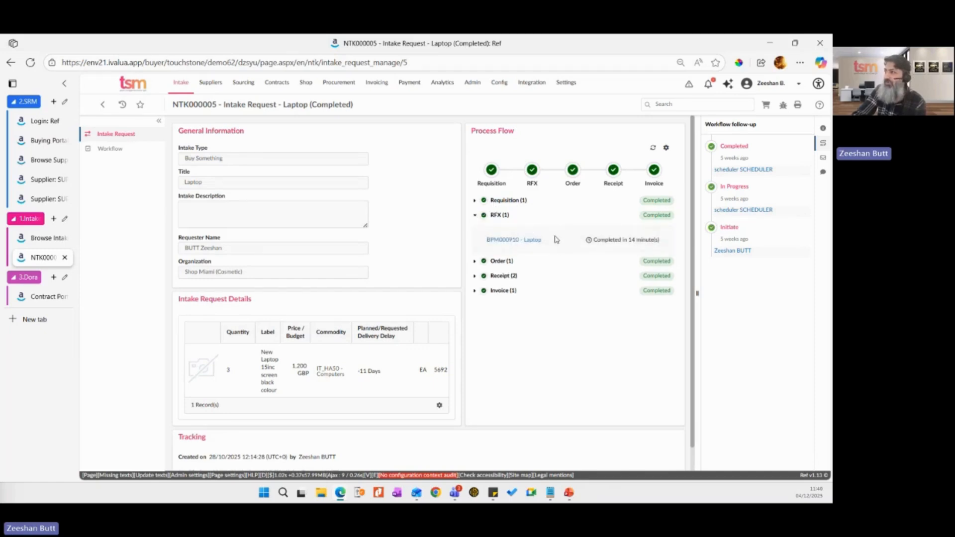
pyautogui.click(474, 261)
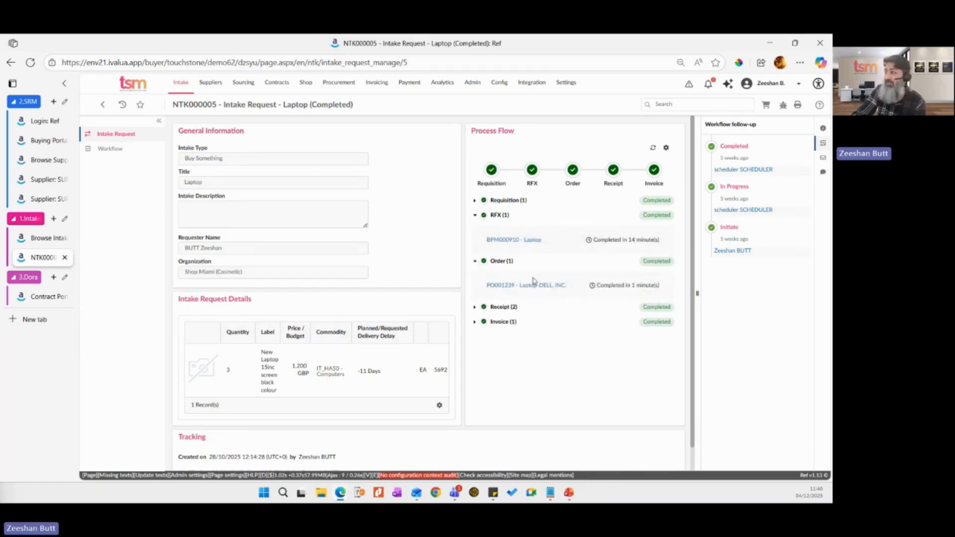
pyautogui.click(475, 308)
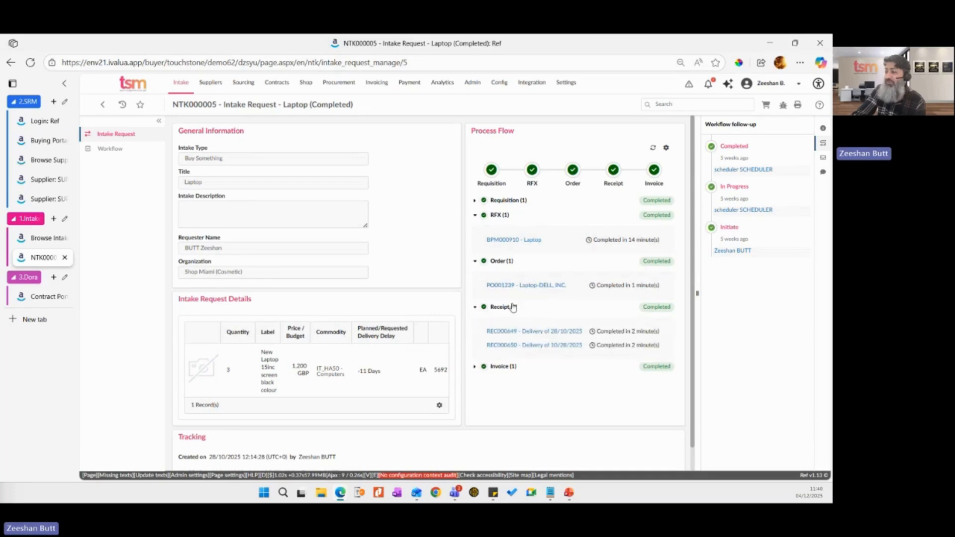
pyautogui.click(475, 366)
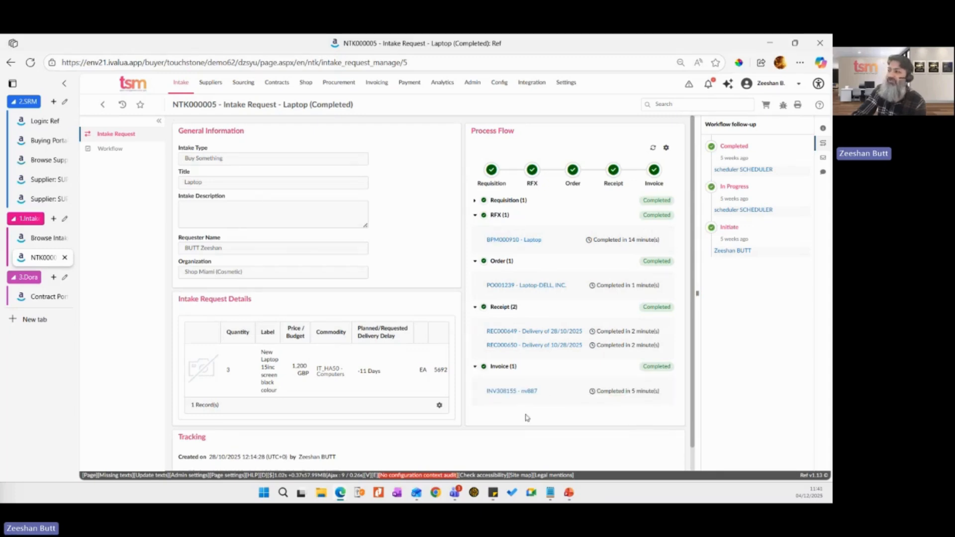
# Step: Open the invoice linked to the Laptop request, review its approval diagram through to the Pay step, and close it
pyautogui.click(534, 392)
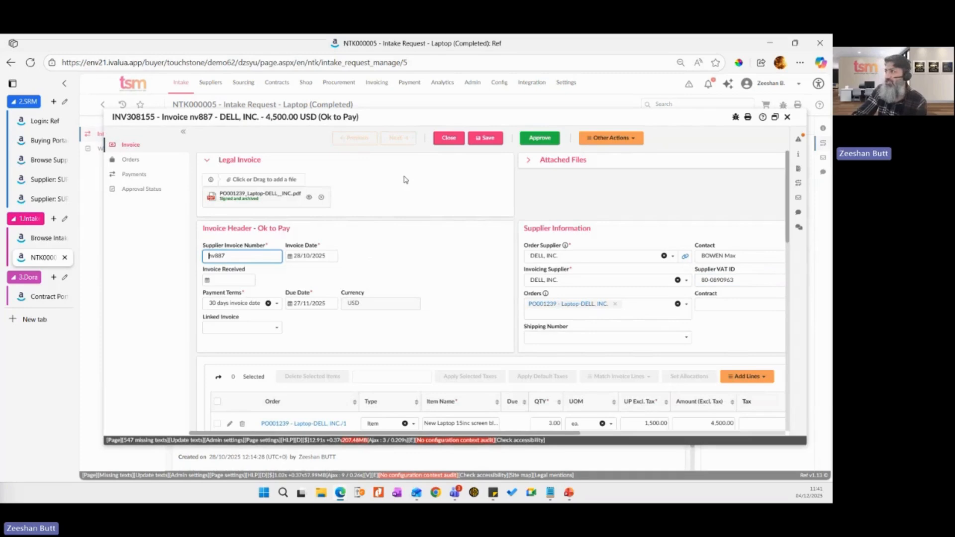
pyautogui.moveTo(323, 119); pyautogui.dragTo(342, 121)
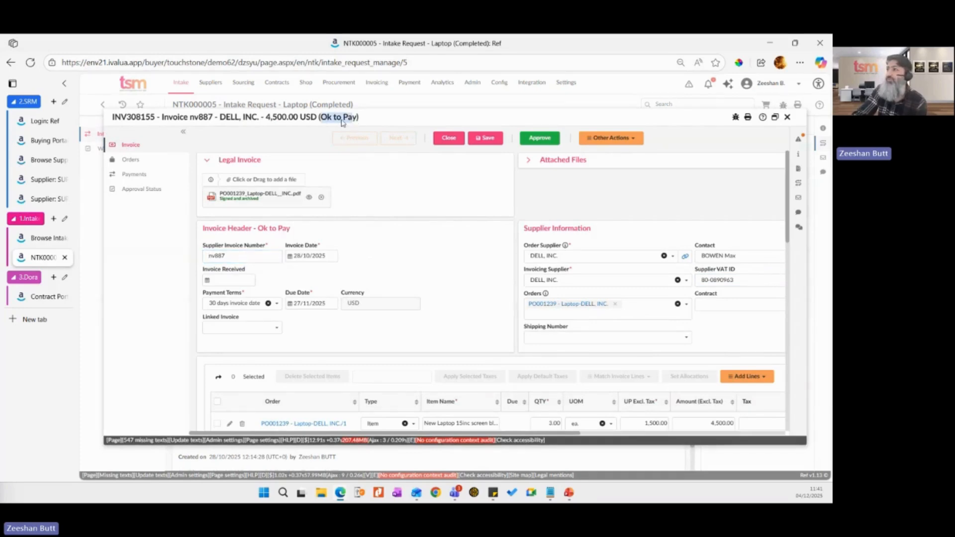
pyautogui.click(148, 189)
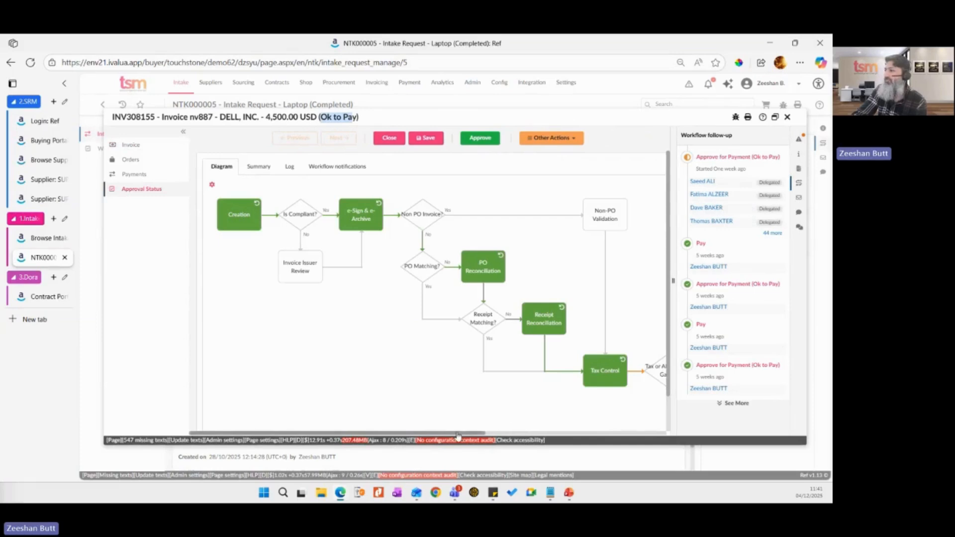
pyautogui.moveTo(460, 432); pyautogui.dragTo(660, 465)
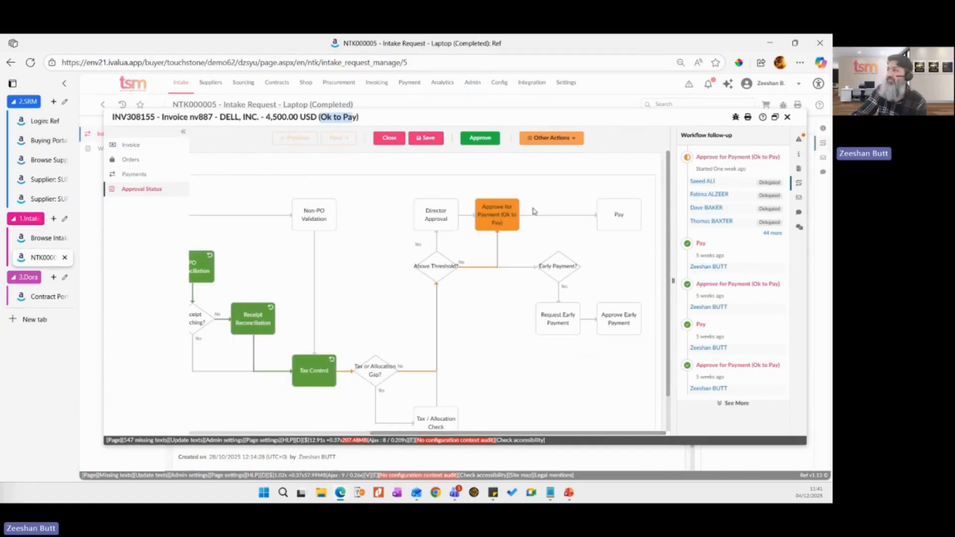
pyautogui.click(387, 140)
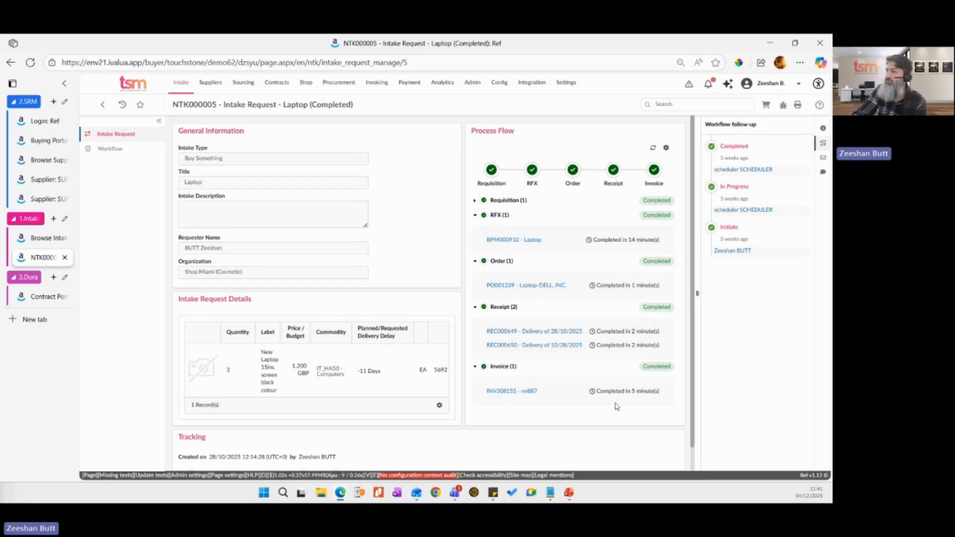
# Step: Show the Laptop request's conversations and start a new internal conversation thread
pyautogui.click(823, 172)
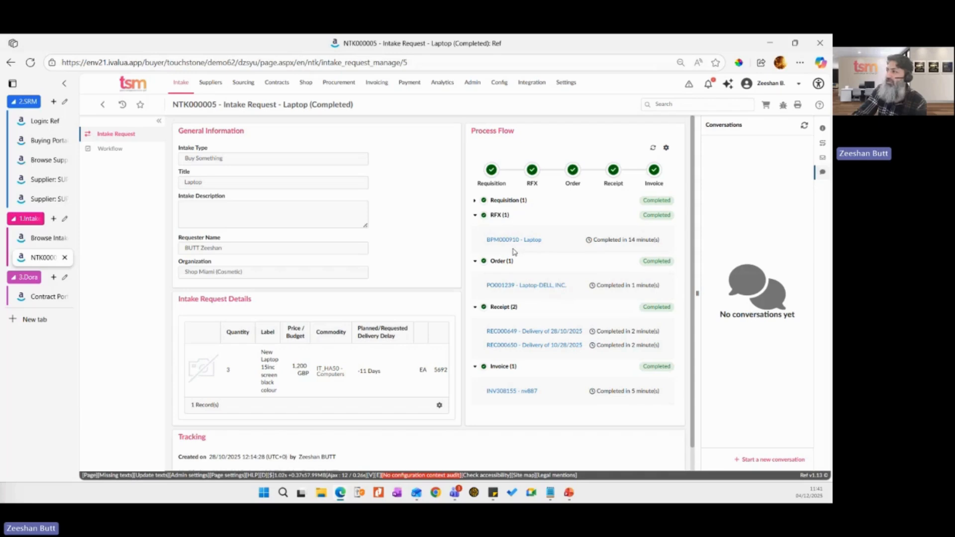
pyautogui.click(782, 461)
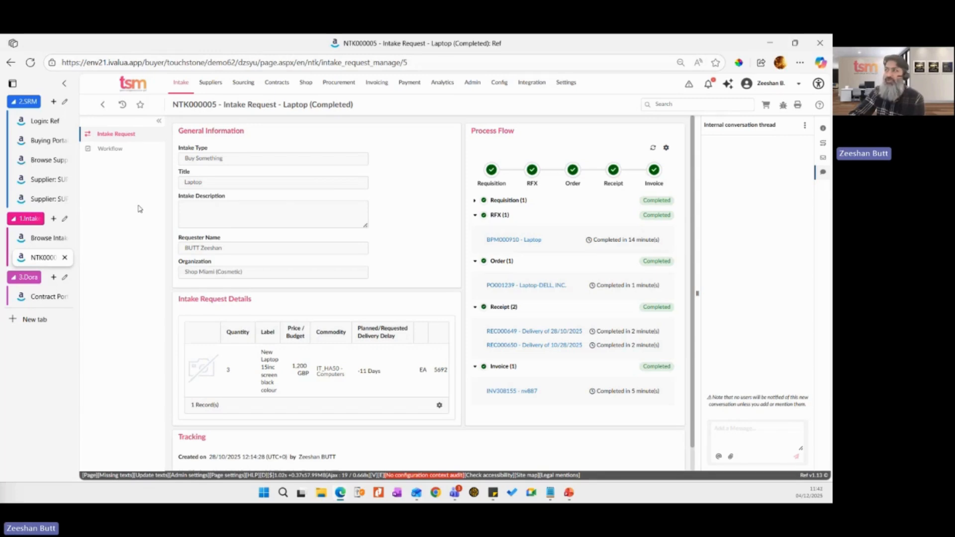
# Step: Switch to the Contract Portal, open the My Contracts dashboard and review its contract lists and analysis charts
pyautogui.click(34, 298)
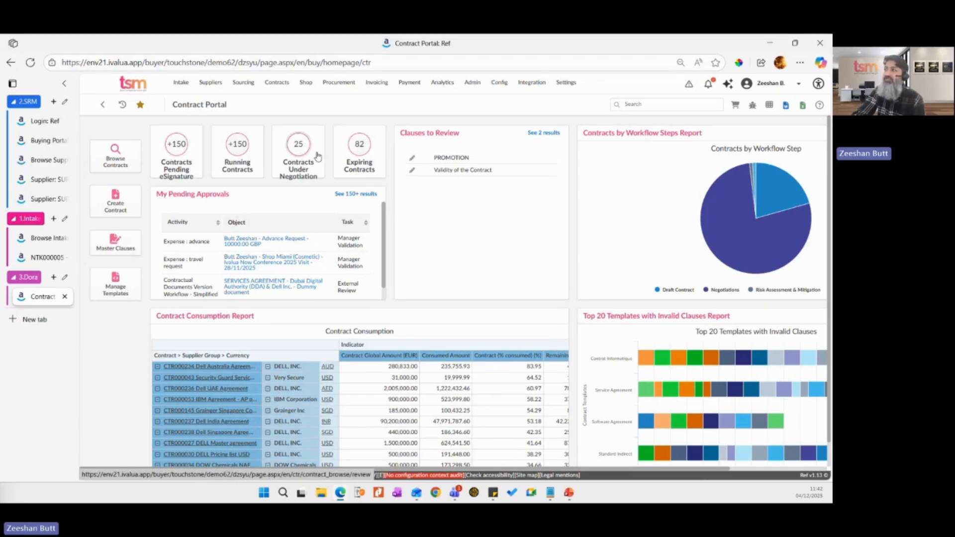
pyautogui.moveTo(277, 82)
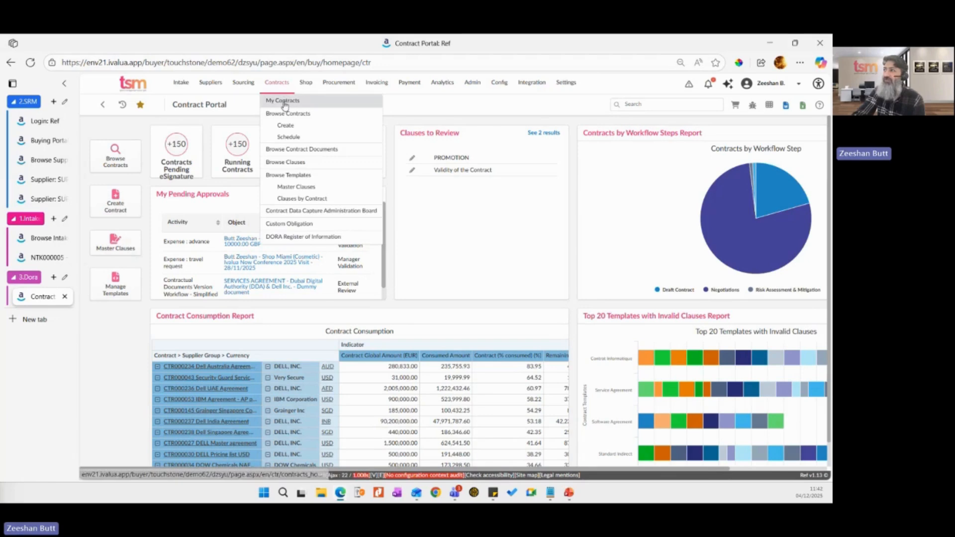
pyautogui.click(284, 100)
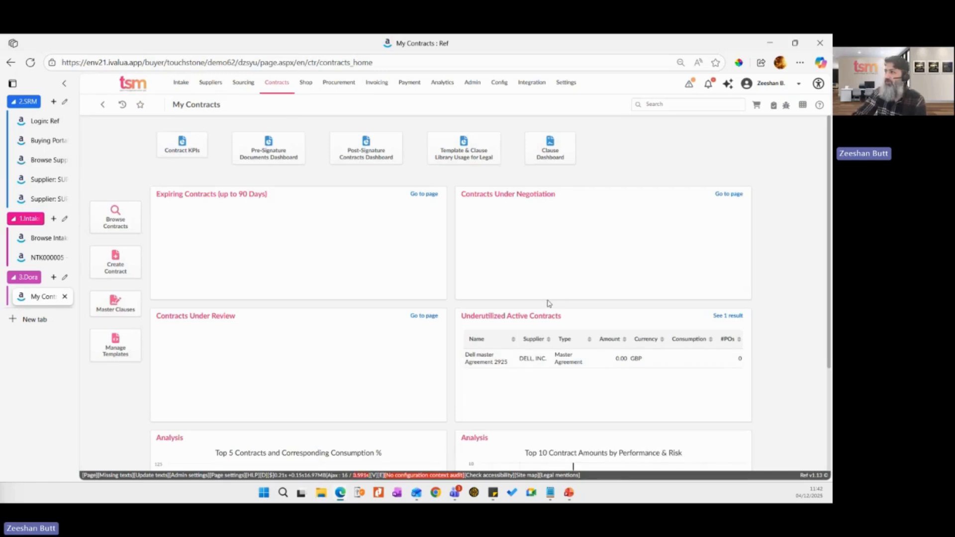
pyautogui.scroll(-1, 512, 272)
pyautogui.scroll(-1, 512, 272)
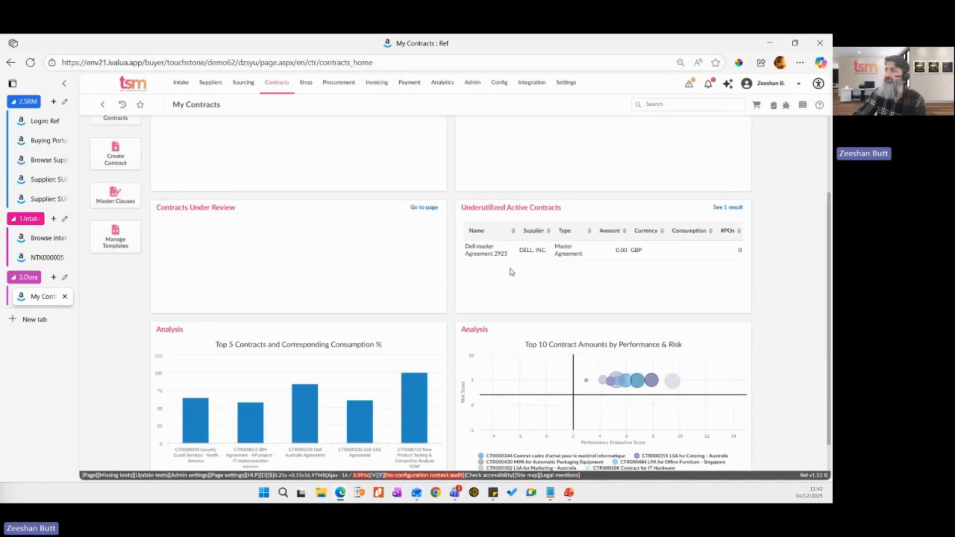
pyautogui.scroll(2, 512, 271)
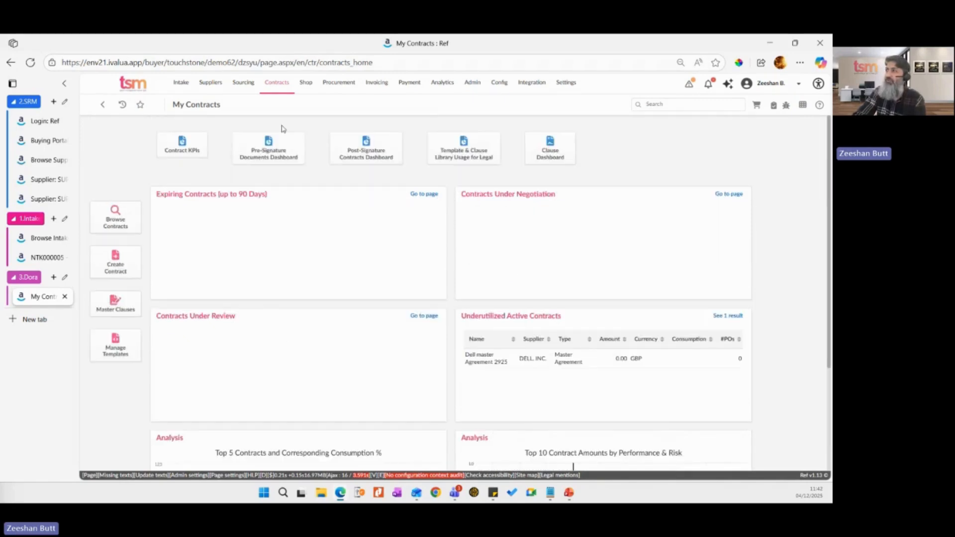
# Step: Open the DORA Register of Information and bring up the DELL Liste de prix EUR contract from its contractual arrangements
pyautogui.moveTo(280, 86)
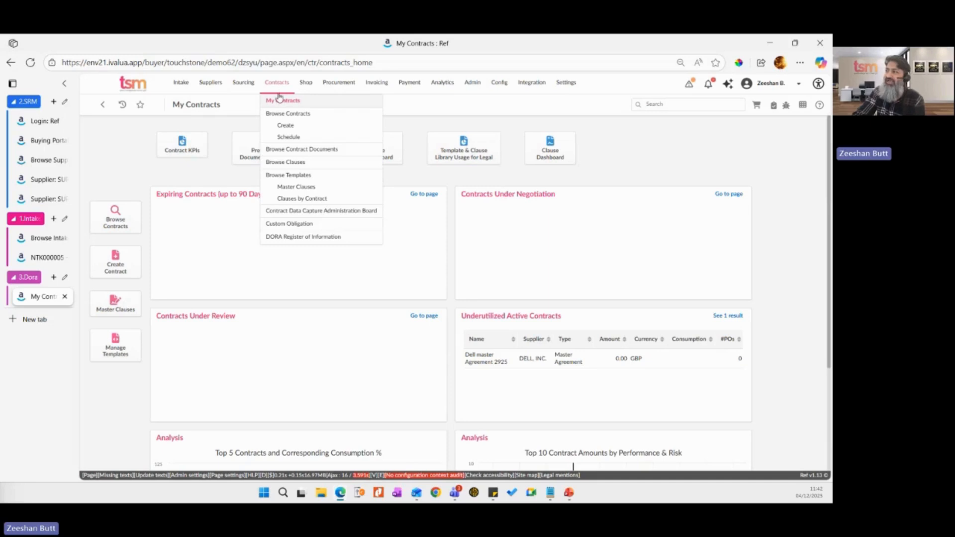
pyautogui.click(310, 238)
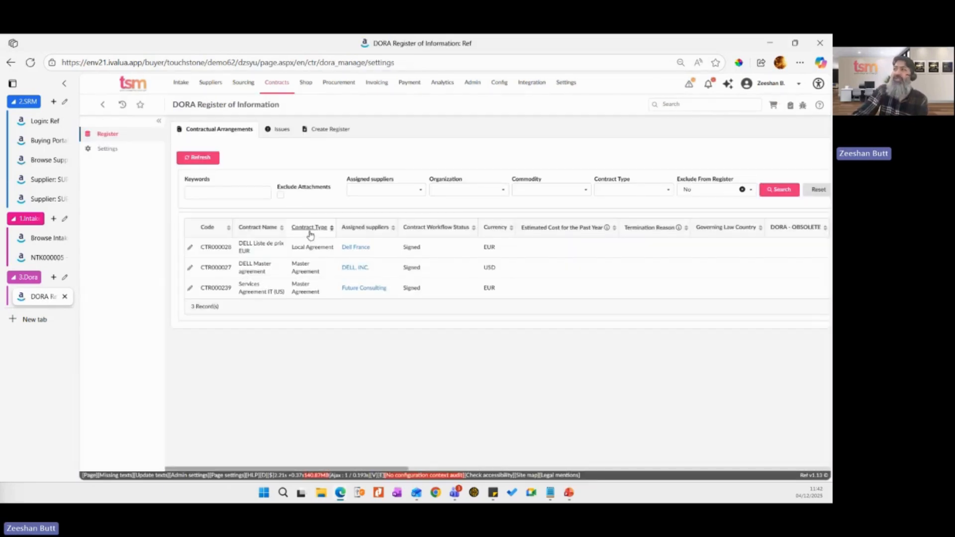
pyautogui.rightClick(191, 250)
pyautogui.press('Escape')
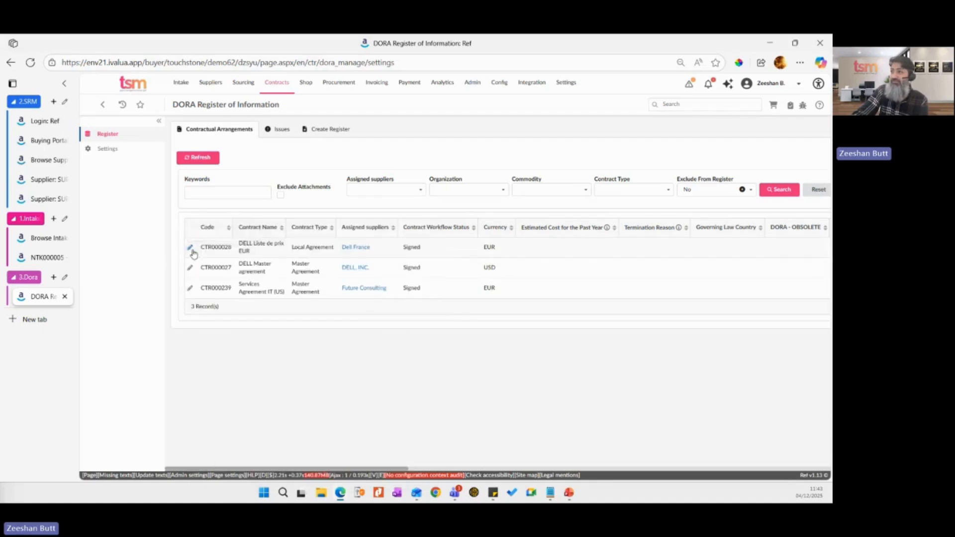
pyautogui.rightClick(191, 250)
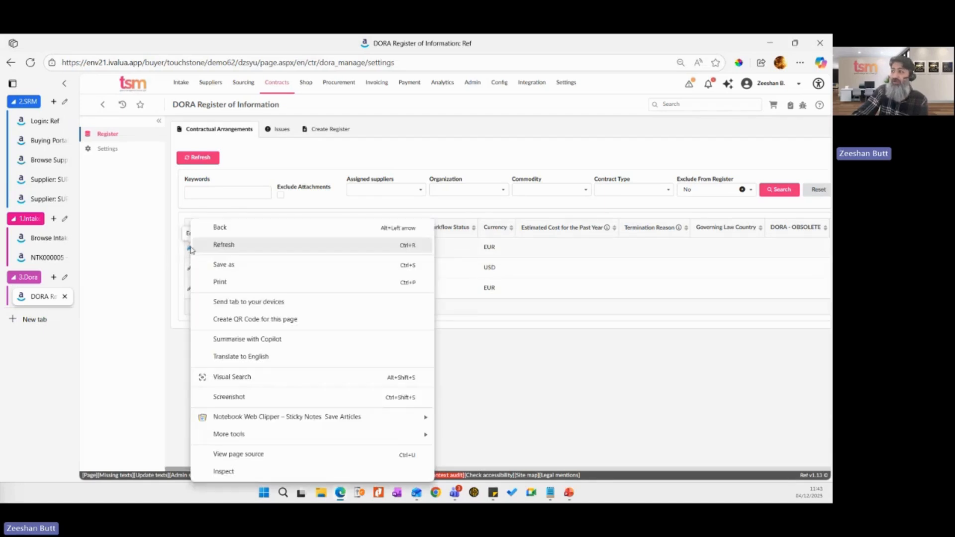
pyautogui.press('Escape')
pyautogui.click(191, 249)
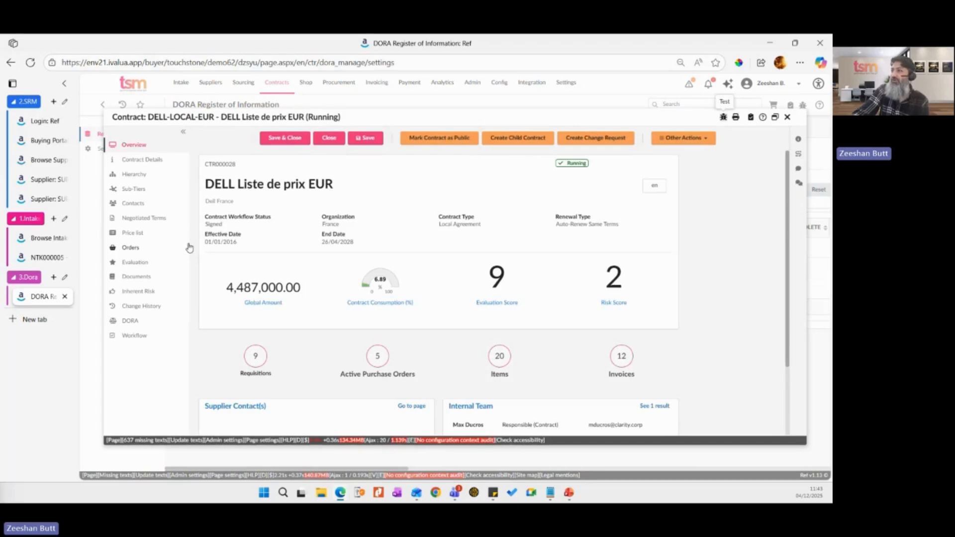
# Step: Examine the contract's DORA data, including the supplier substitutability options and Impacted Functions, and close the contract
pyautogui.click(130, 322)
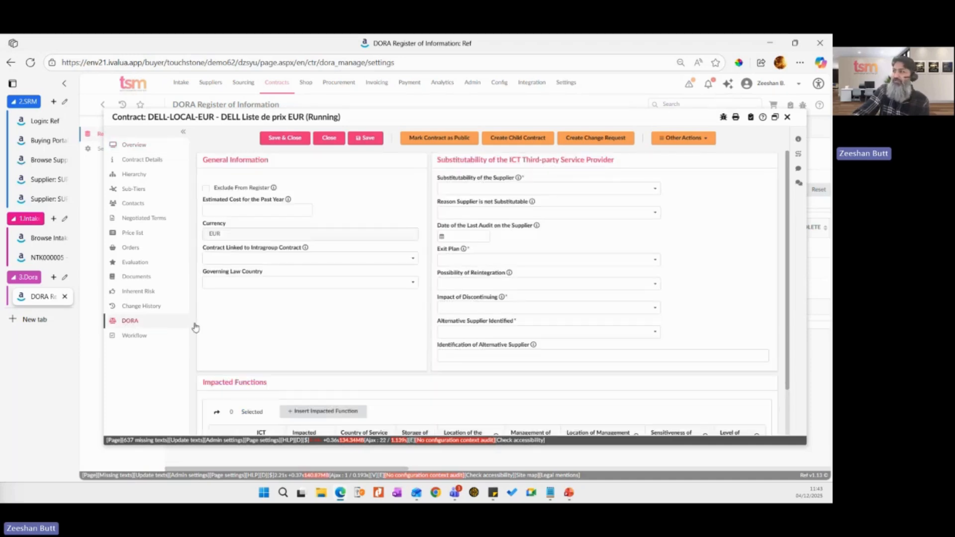
pyautogui.click(527, 187)
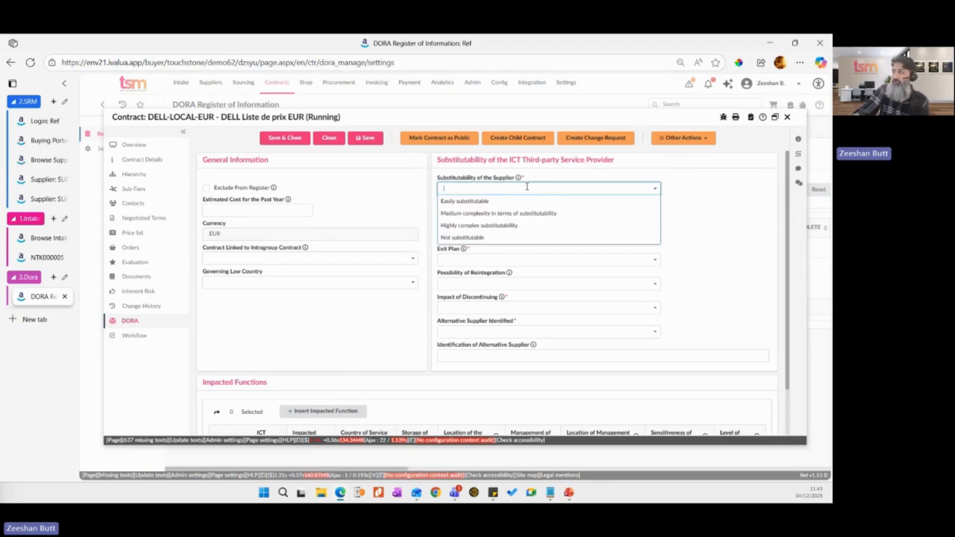
pyautogui.click(706, 202)
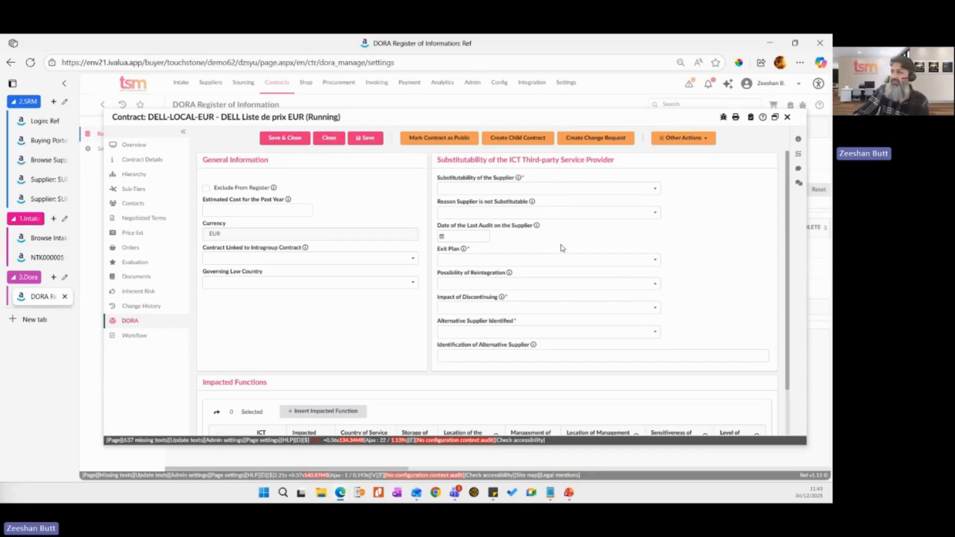
pyautogui.scroll(-2, 558, 247)
pyautogui.scroll(2, 558, 247)
pyautogui.scroll(-1, 523, 322)
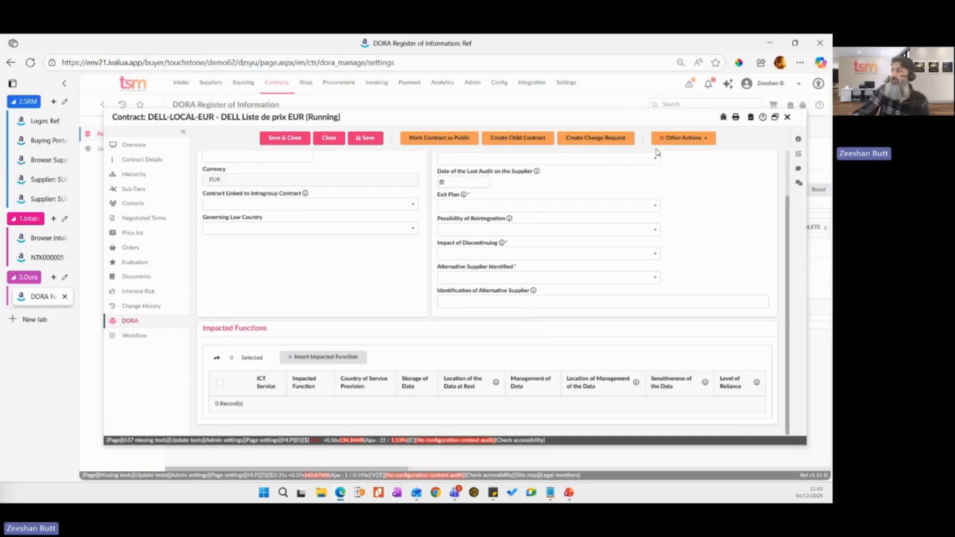
pyautogui.click(786, 117)
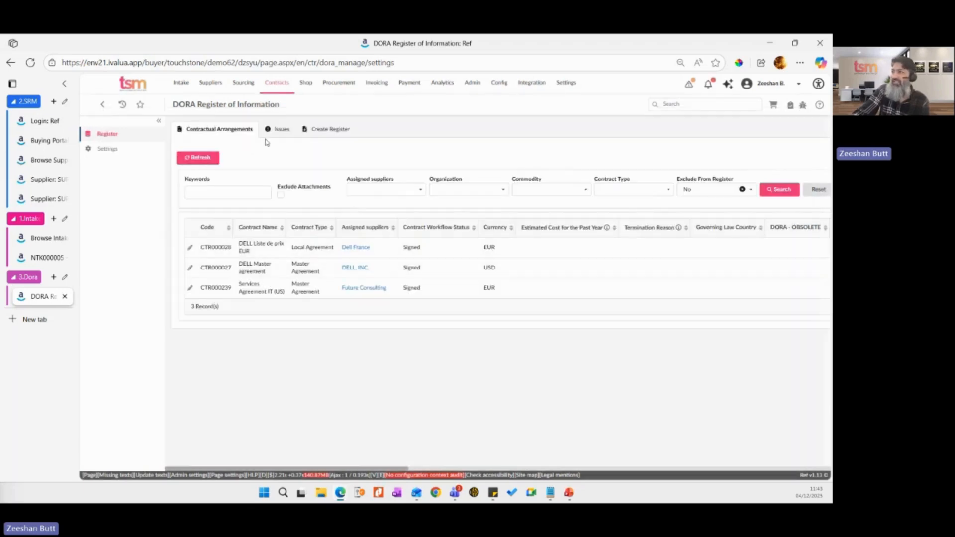
# Step: Review the register's issues list, highlighting the Missing Cost of the Contract issue for CTR000027
pyautogui.click(279, 129)
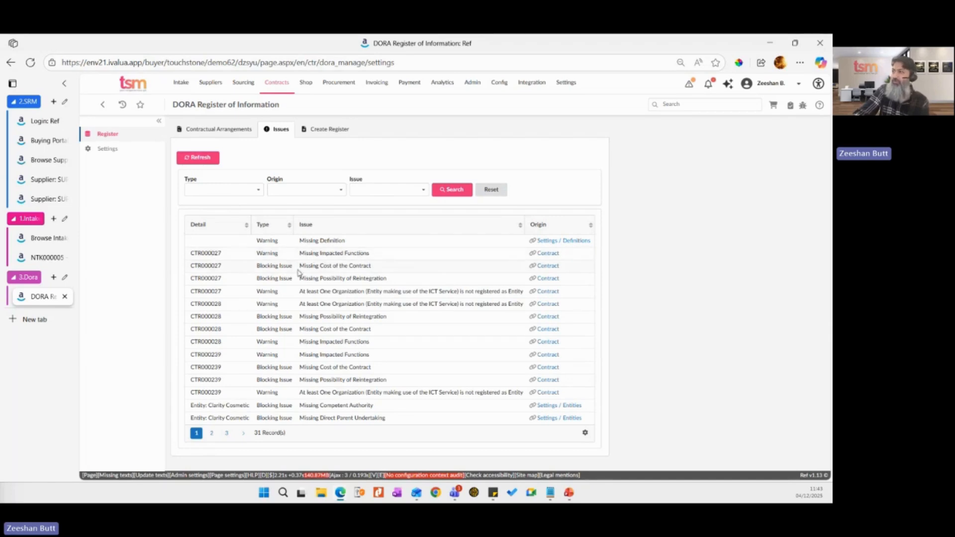
pyautogui.moveTo(302, 266); pyautogui.dragTo(372, 267)
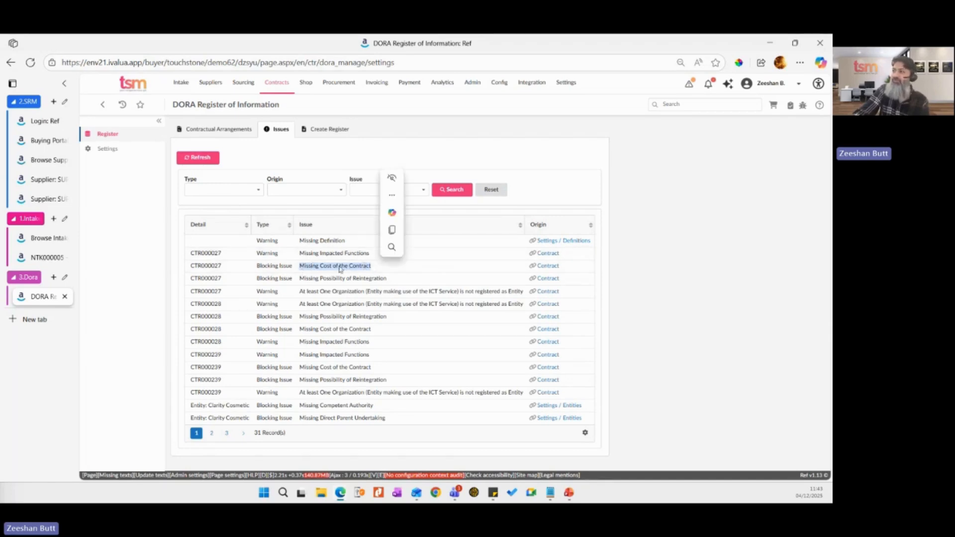
pyautogui.click(323, 267)
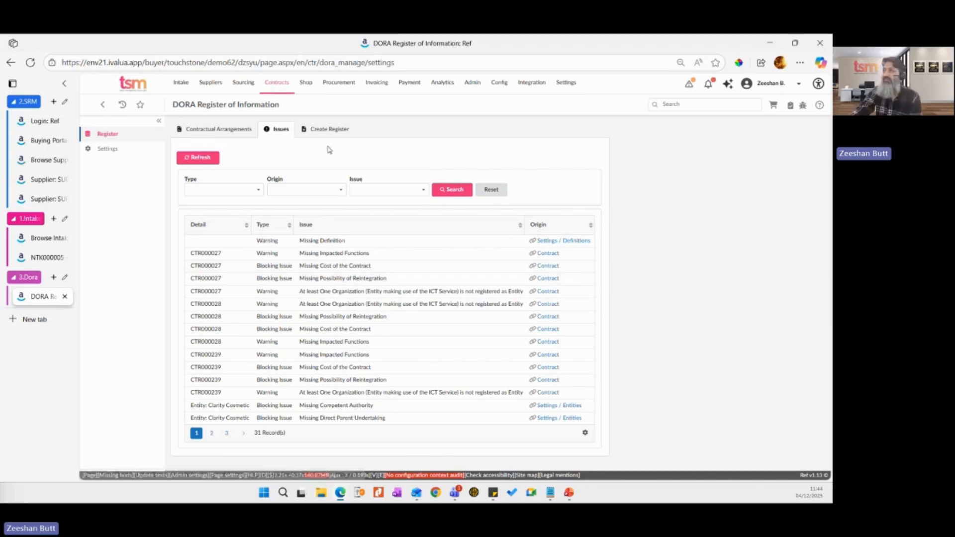
# Step: Download the register created on 23/10/2025, inspect the files inside its zip package and return to the register page
pyautogui.click(330, 129)
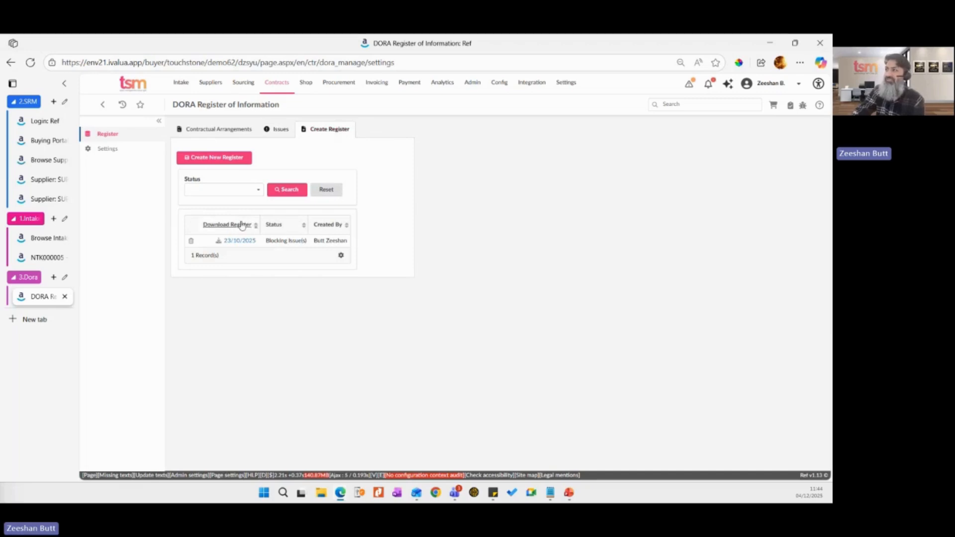
pyautogui.click(243, 241)
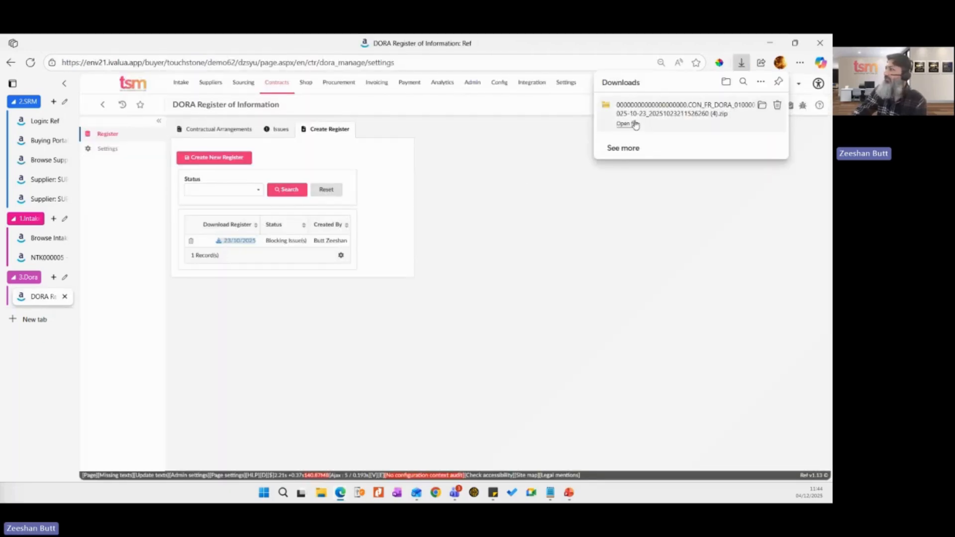
pyautogui.click(762, 106)
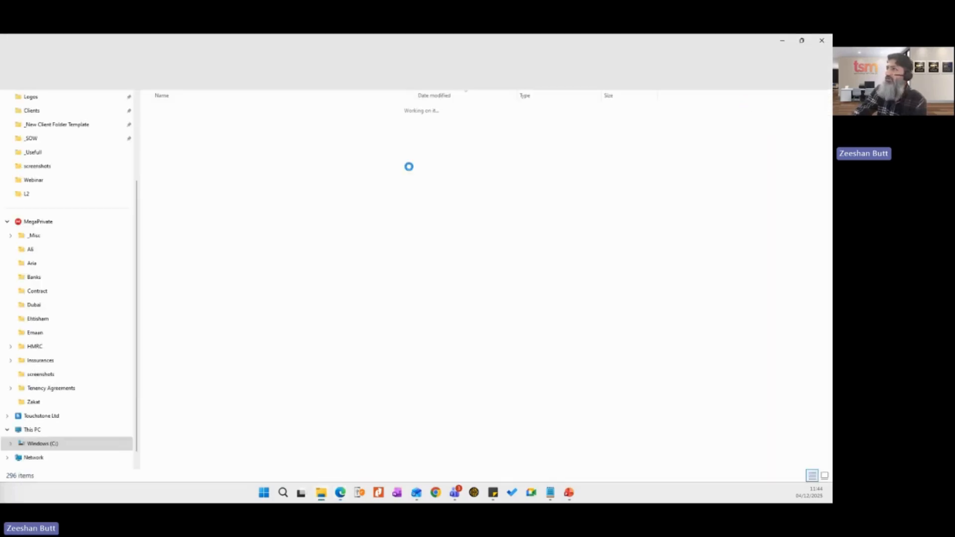
pyautogui.doubleClick(222, 121)
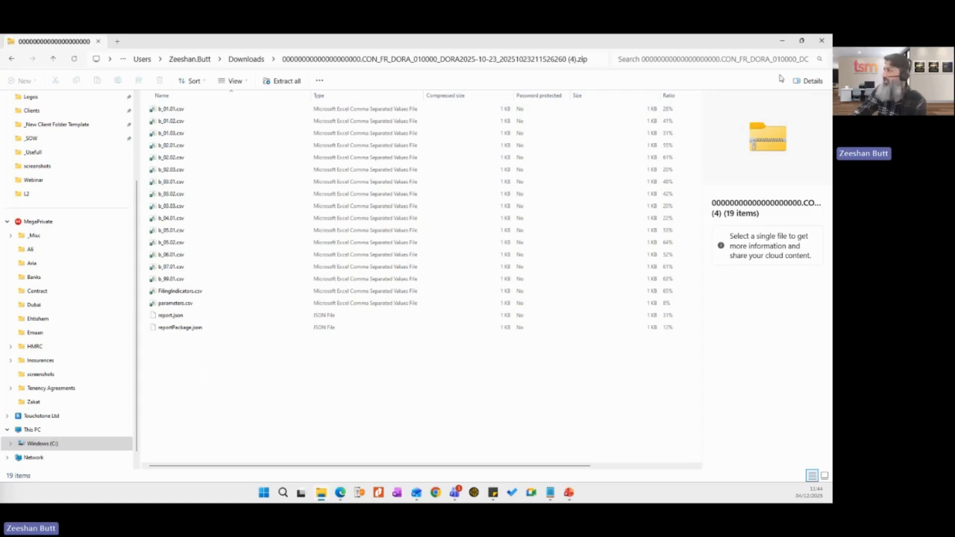
pyautogui.click(785, 43)
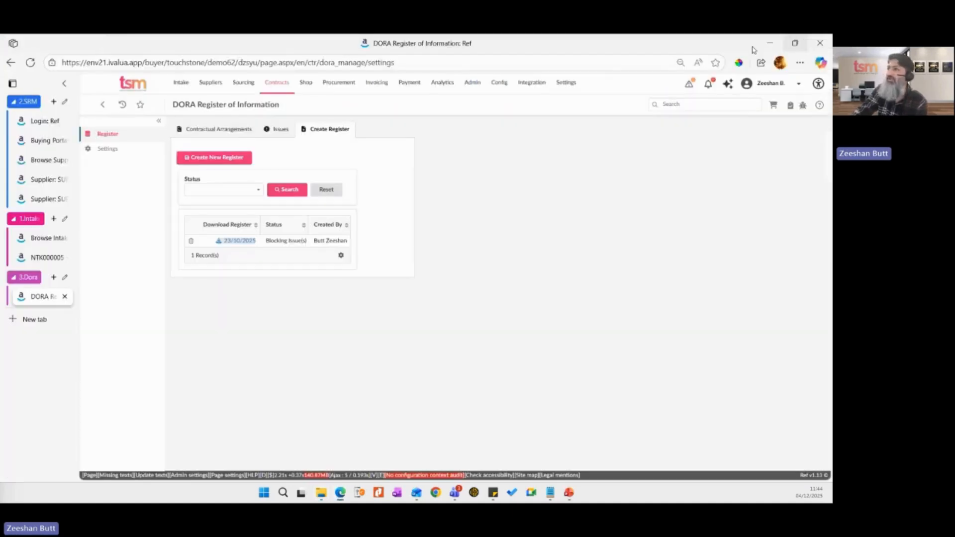
# Step: Examine the DORA register settings for entities, ICT services and functions, ending back on the entities
pyautogui.click(113, 149)
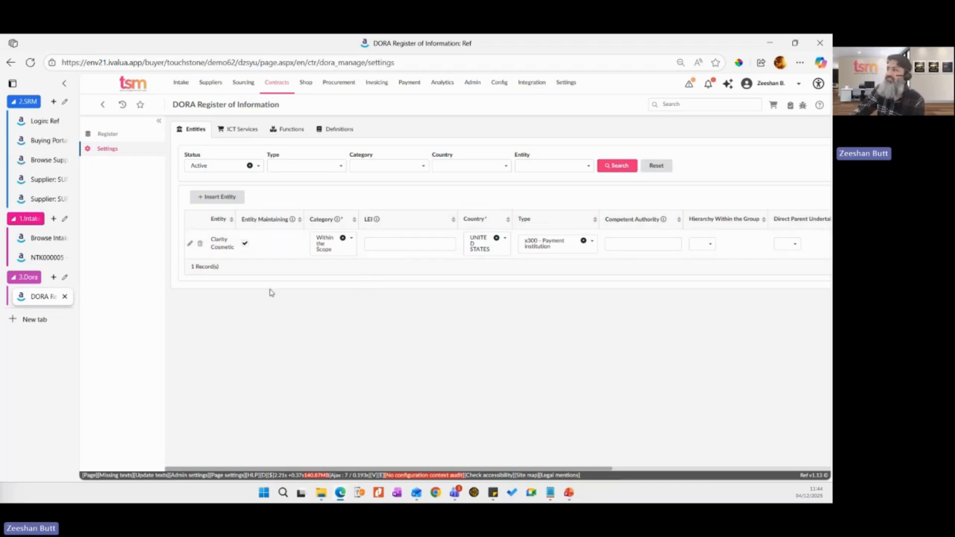
pyautogui.click(242, 130)
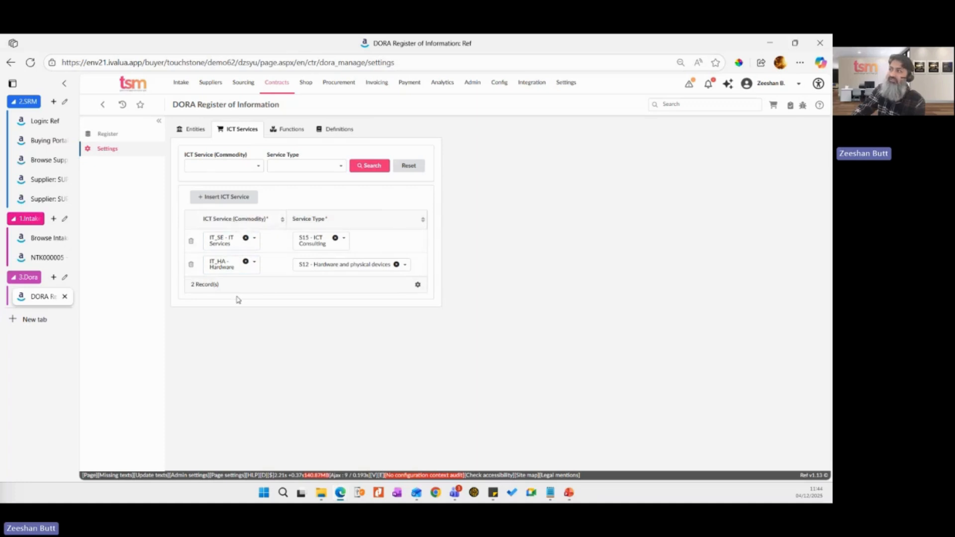
pyautogui.click(291, 127)
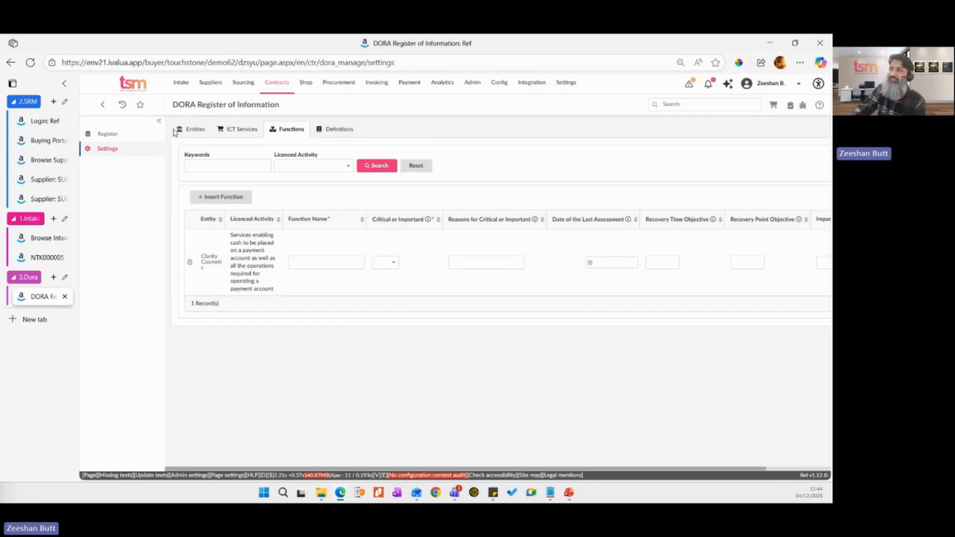
pyautogui.click(108, 135)
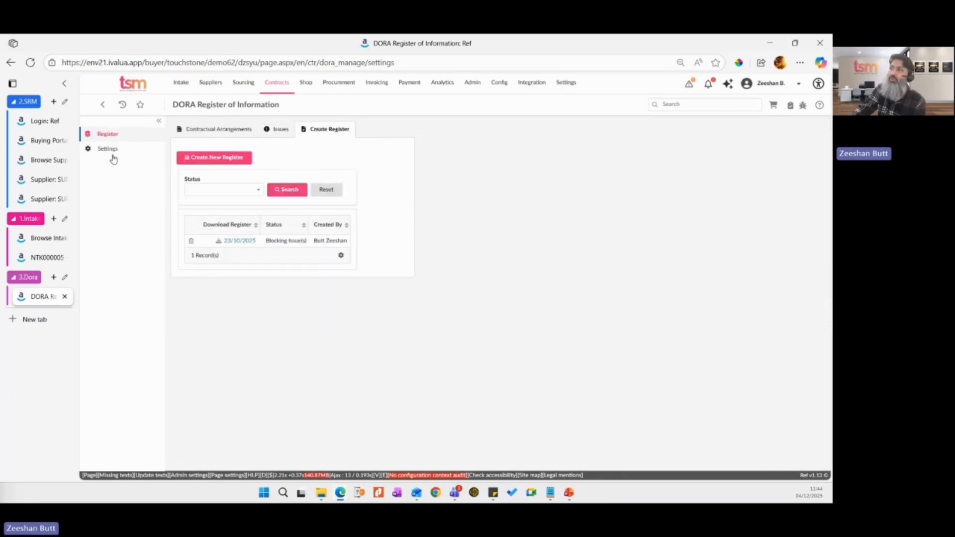
pyautogui.click(108, 150)
pyautogui.click(189, 132)
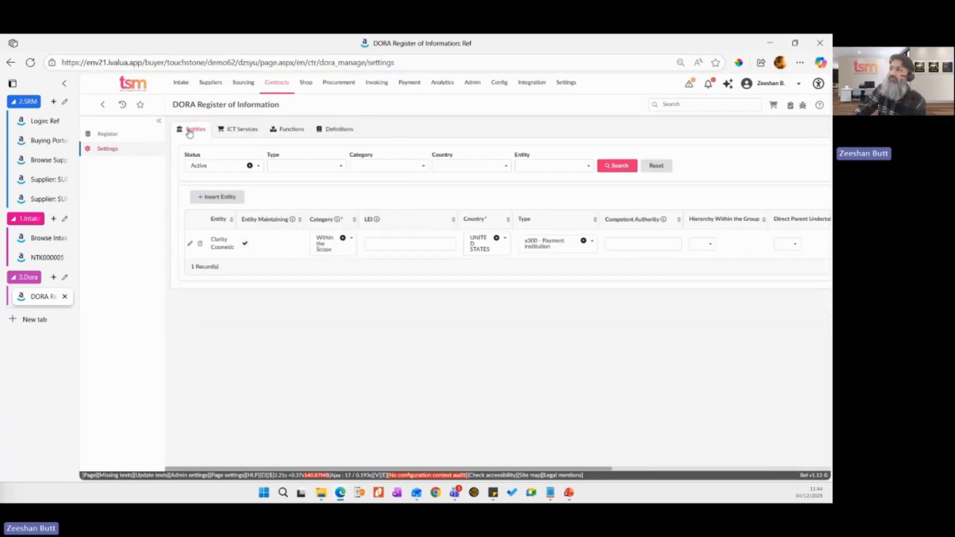